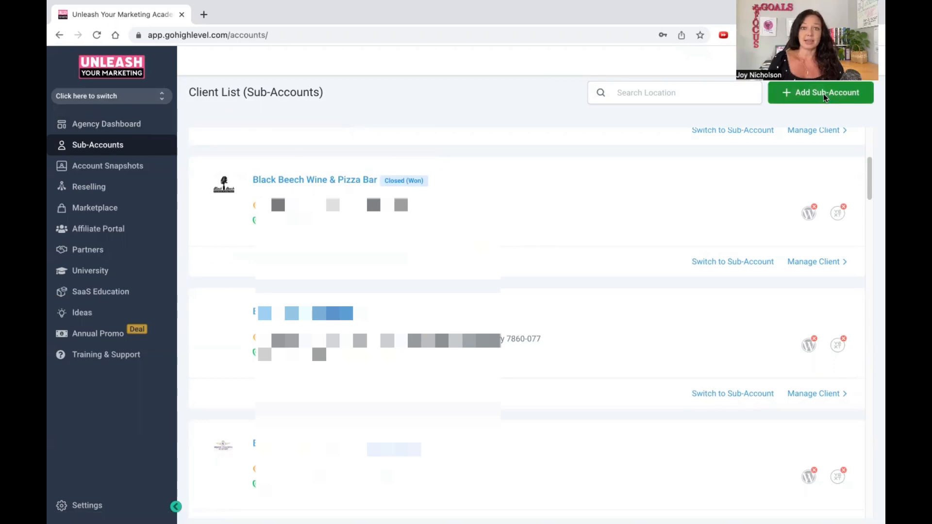
Start adding a new sub-account based on the Attorney Snapshot template.
click(823, 94)
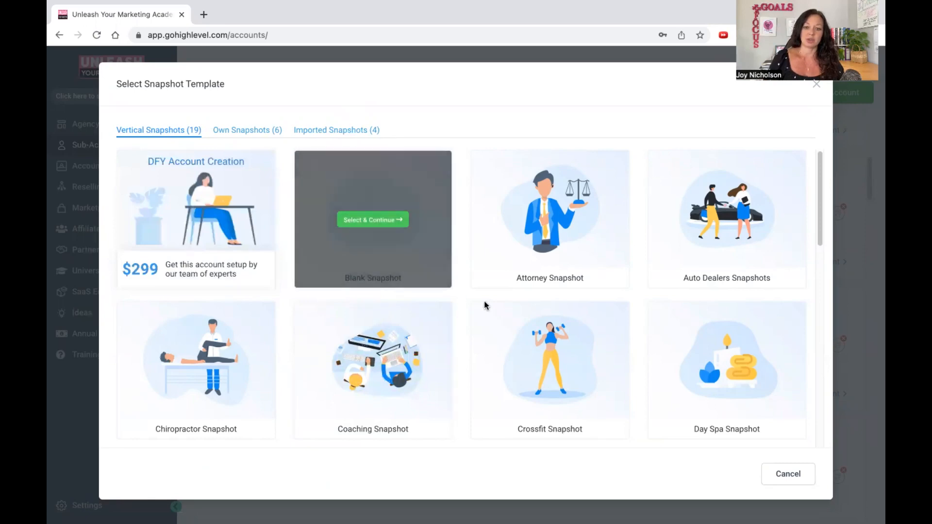
scroll(486, 304, down, 10)
scroll(485, 332, up, 6)
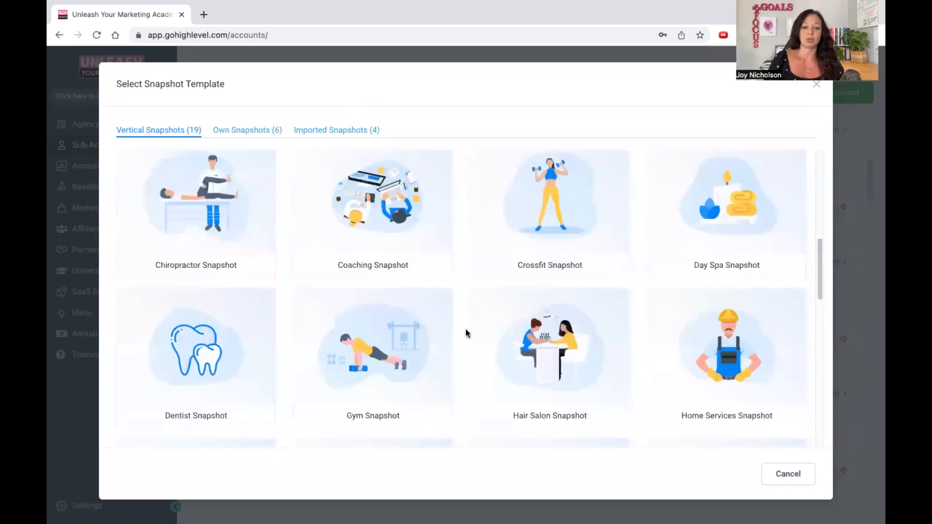
scroll(340, 219, up, 3)
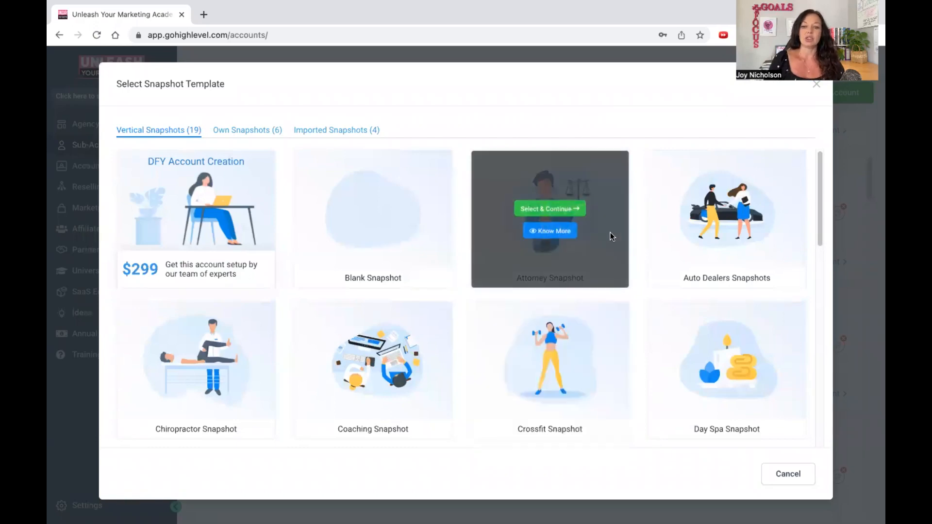
click(567, 209)
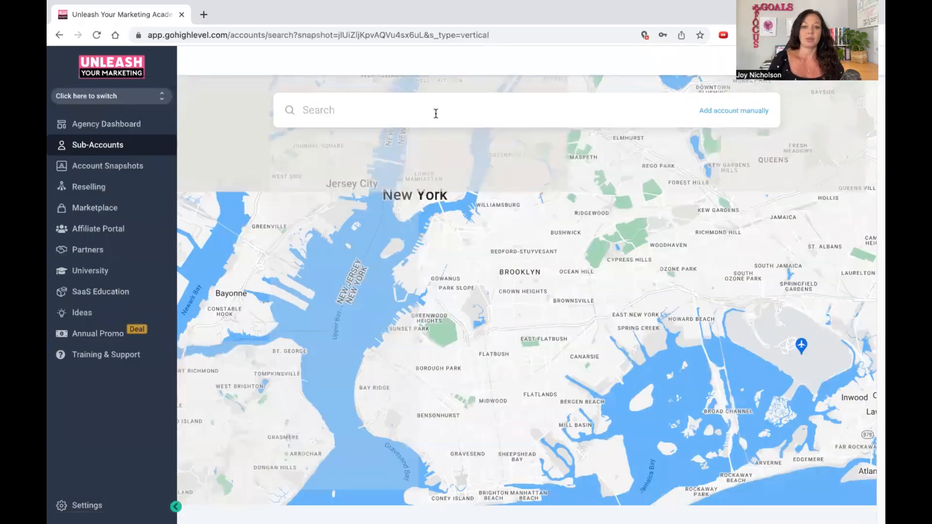
Search the map for a street in Brooklyn, NY, and choose the matching result as the new account's location.
click(397, 196)
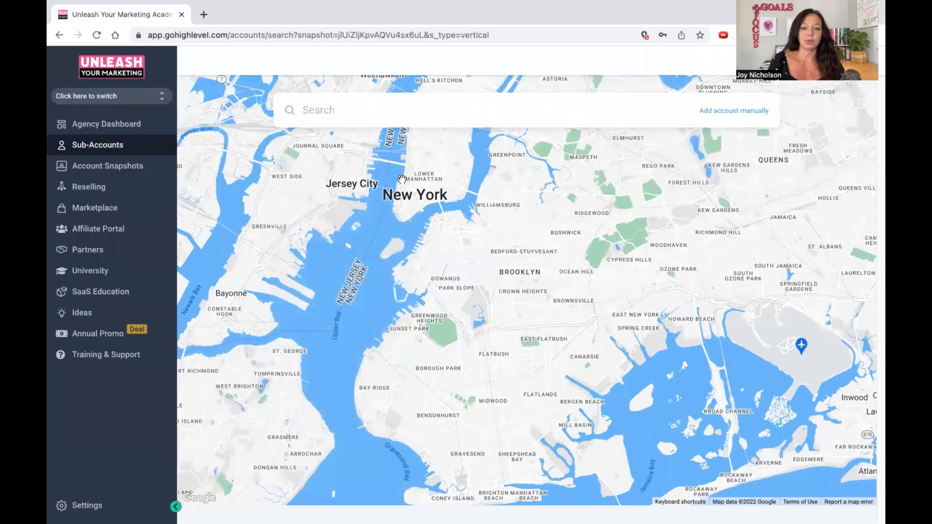
click(374, 98)
text(2)
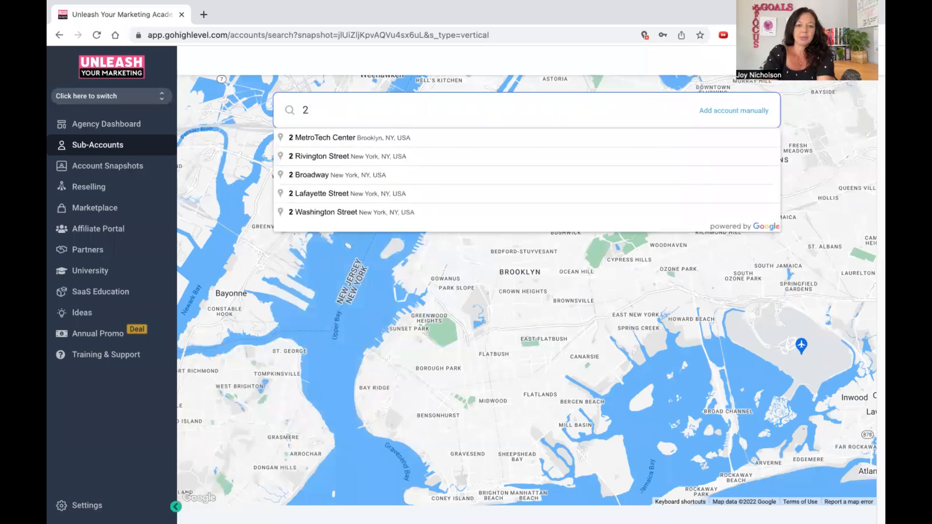
text( street )
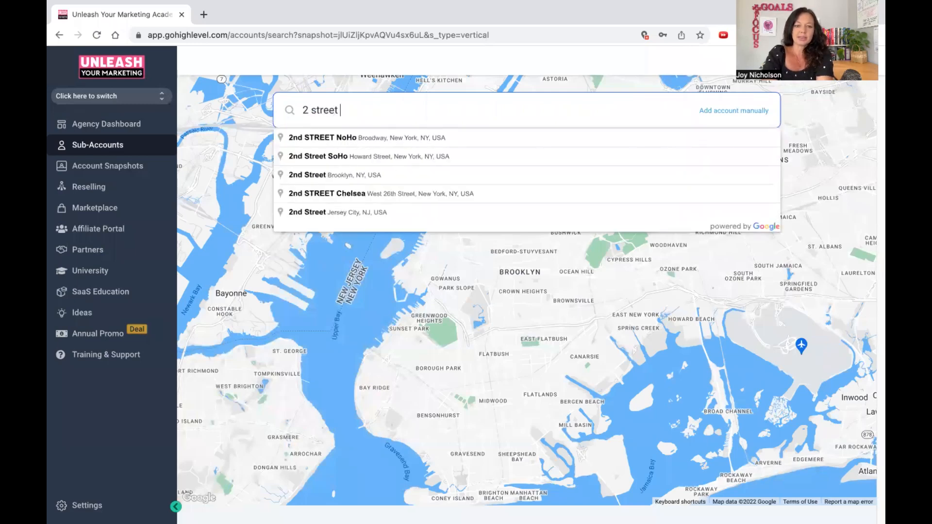
text(new)
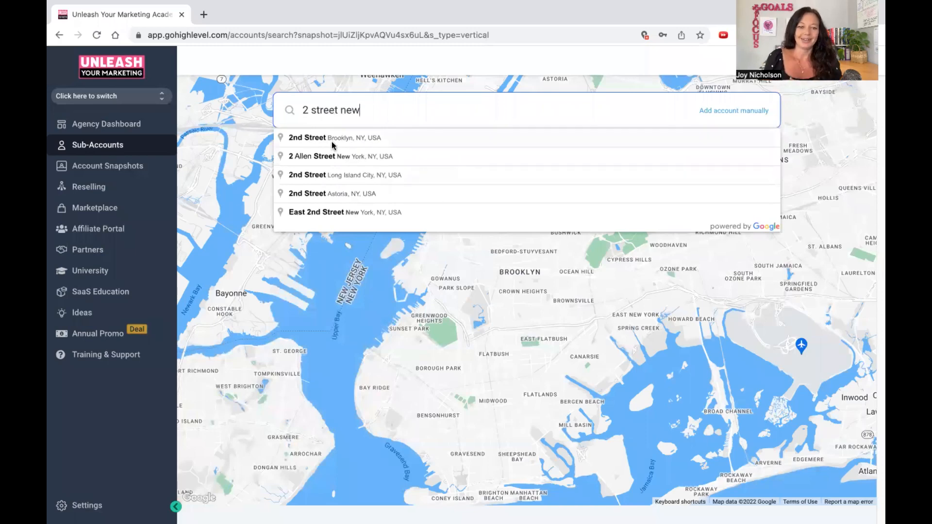
click(349, 138)
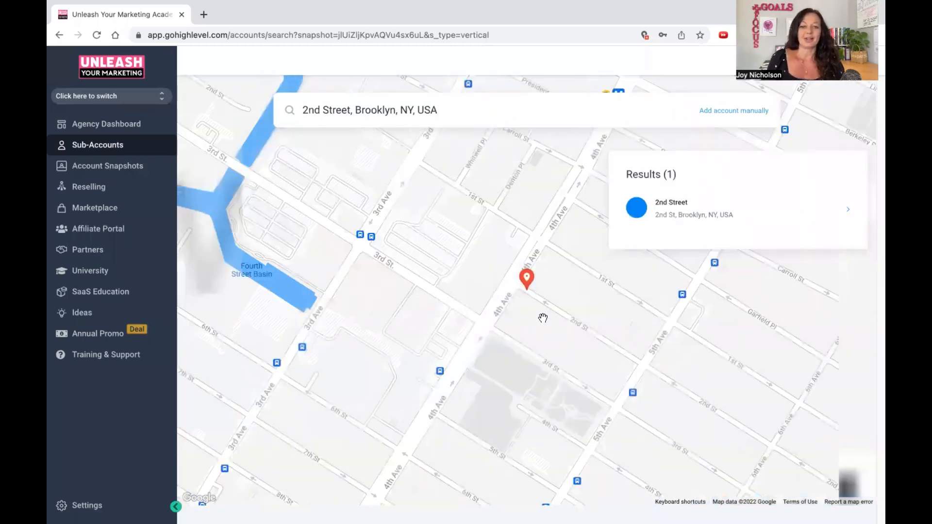
click(671, 204)
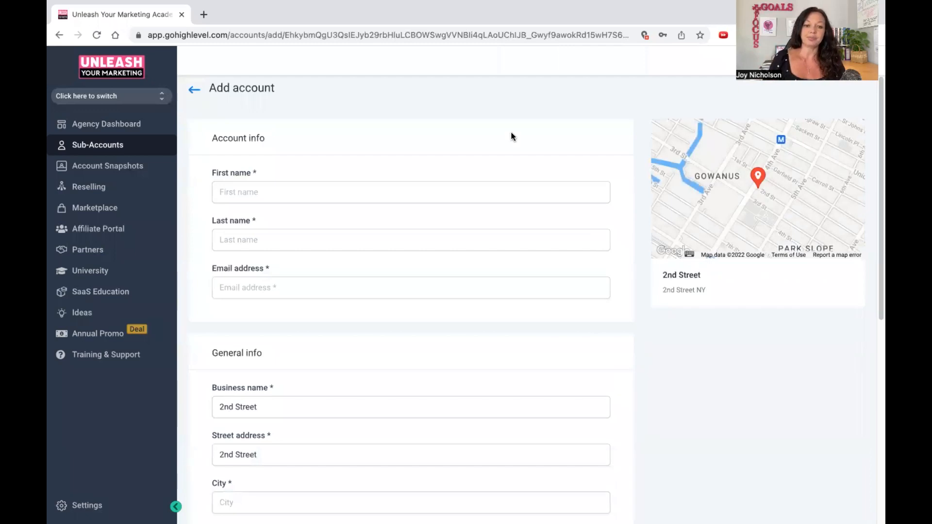
Enter "test" as both the first and last name and fill in the contact's email address.
click(384, 186)
text(test)
key(Tab)
text(test)
key(Tab)
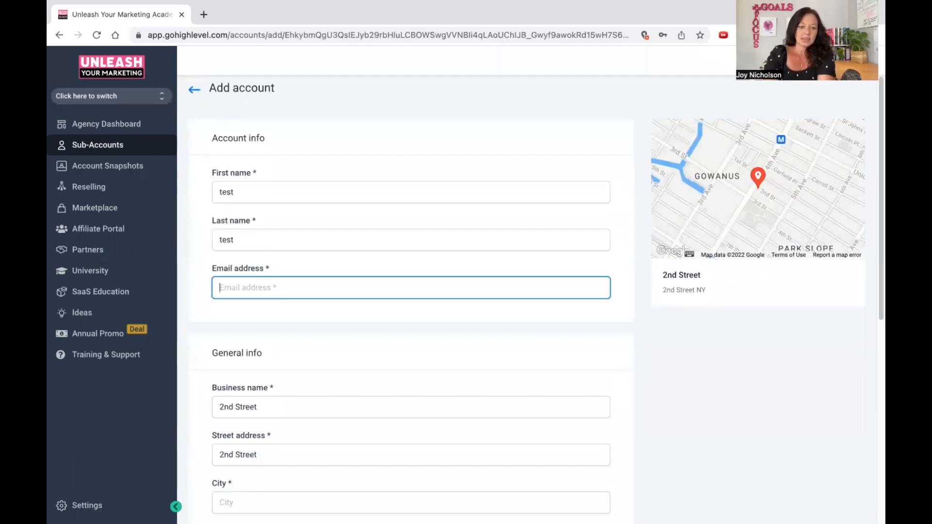
text(test@t)
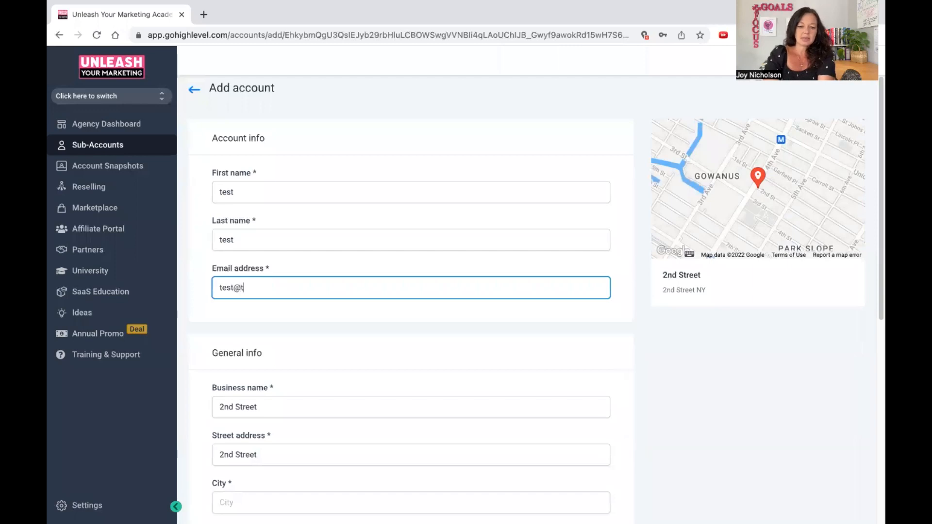
text(estk)
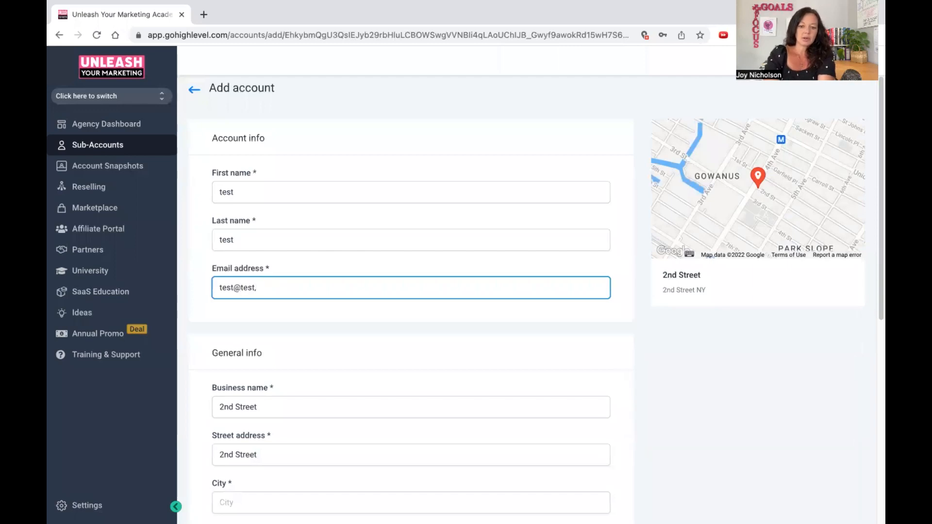
text(com)
key(Tab)
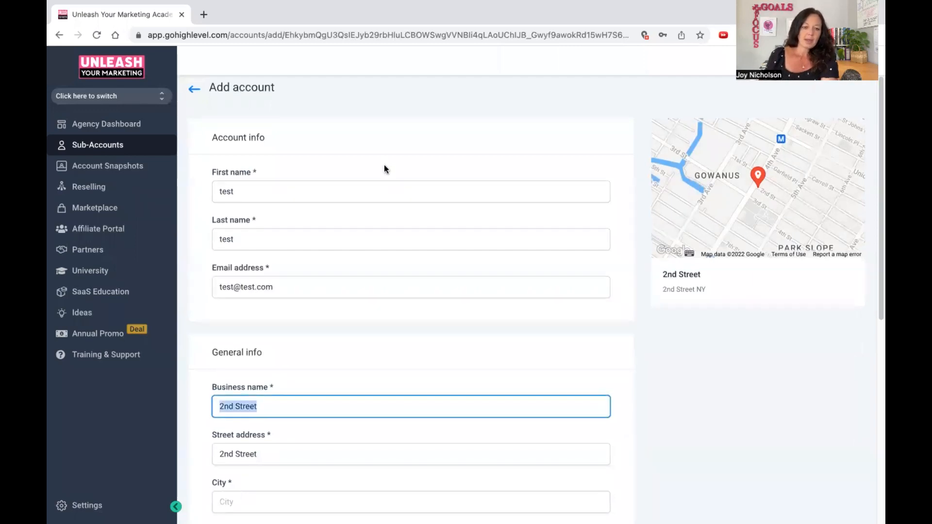
Set the business name in the general info to "NY Test Account".
scroll(337, 360, down, 2)
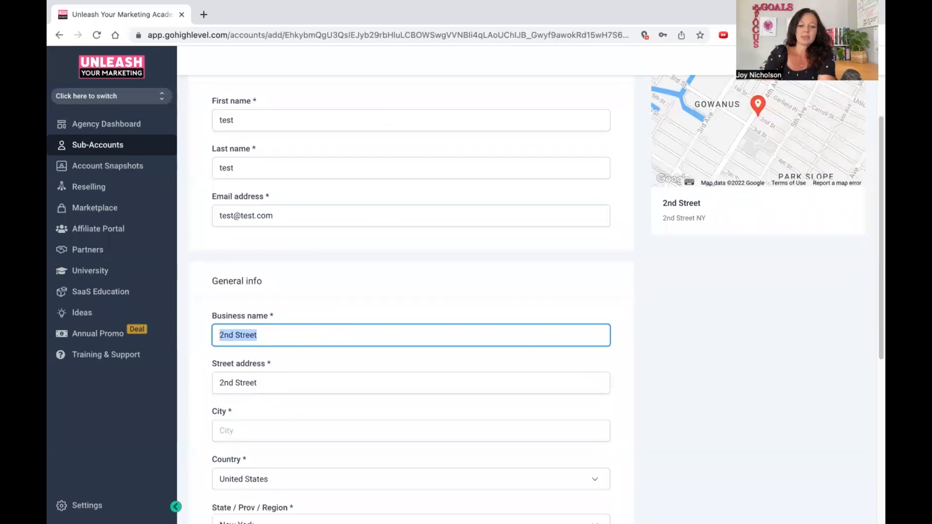
text(NY Test )
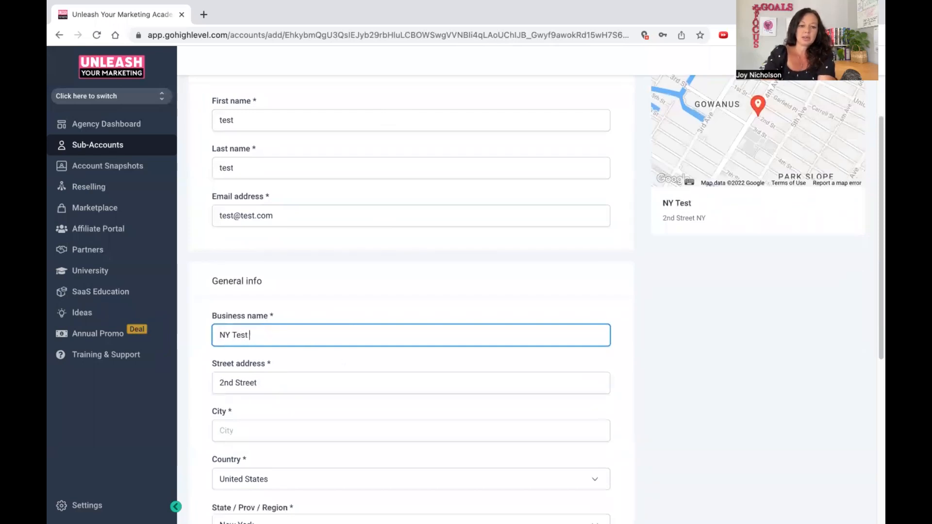
text(Account)
key(Tab)
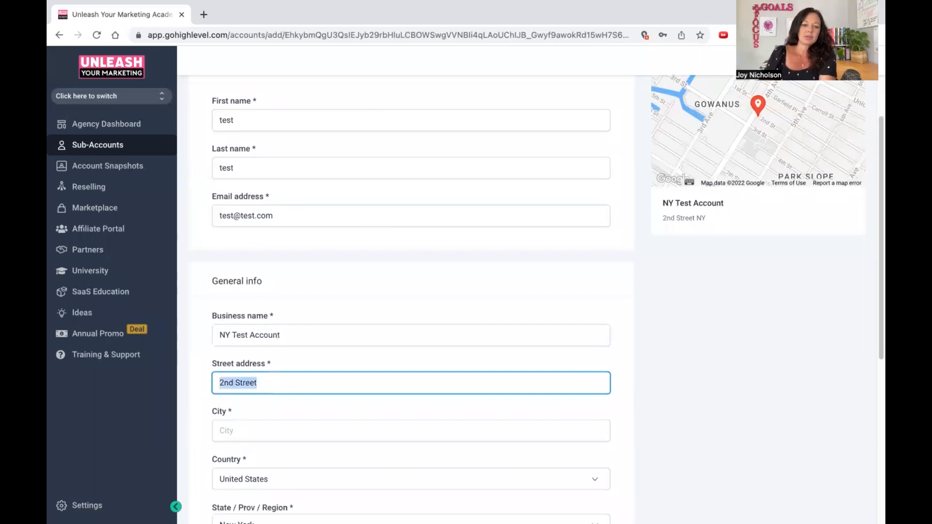
Set the account's city to NYC and fill in the postal code.
scroll(315, 403, down, 2)
click(293, 324)
text(N)
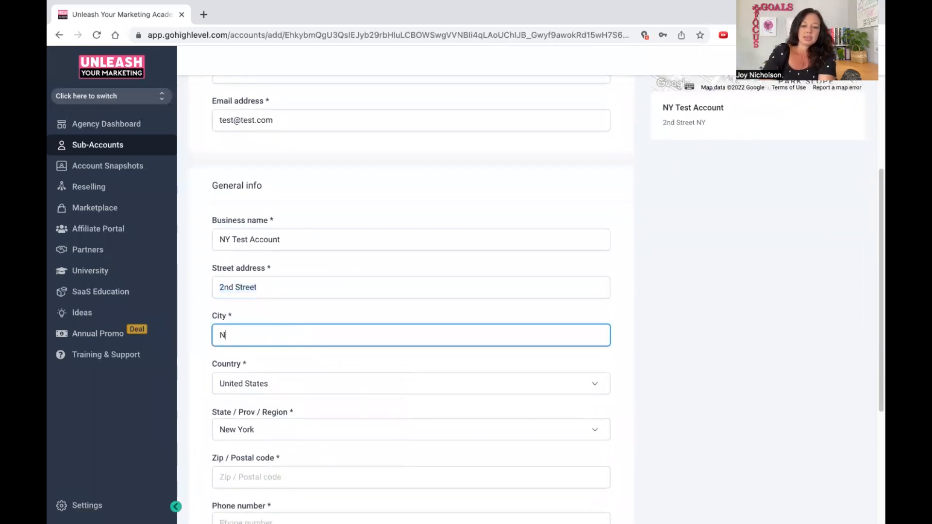
text(YC)
click(311, 362)
scroll(309, 339, down, 4)
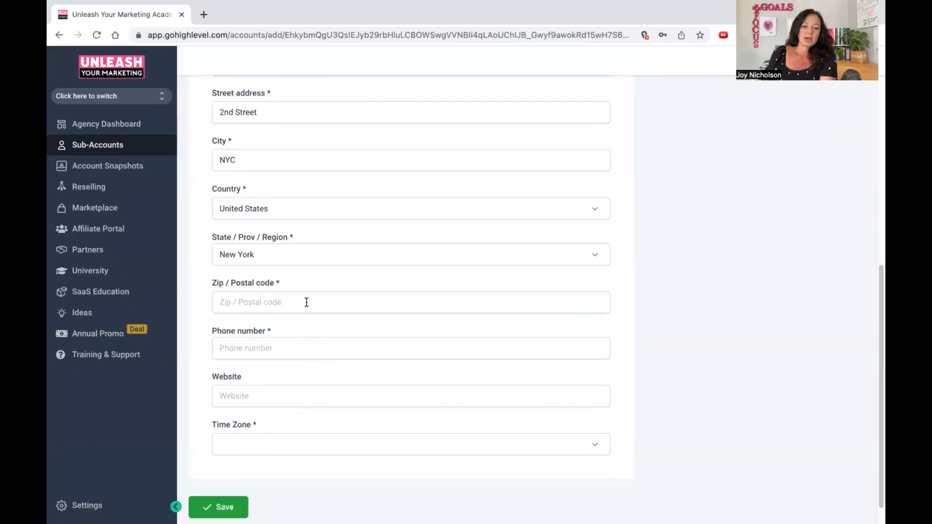
click(280, 306)
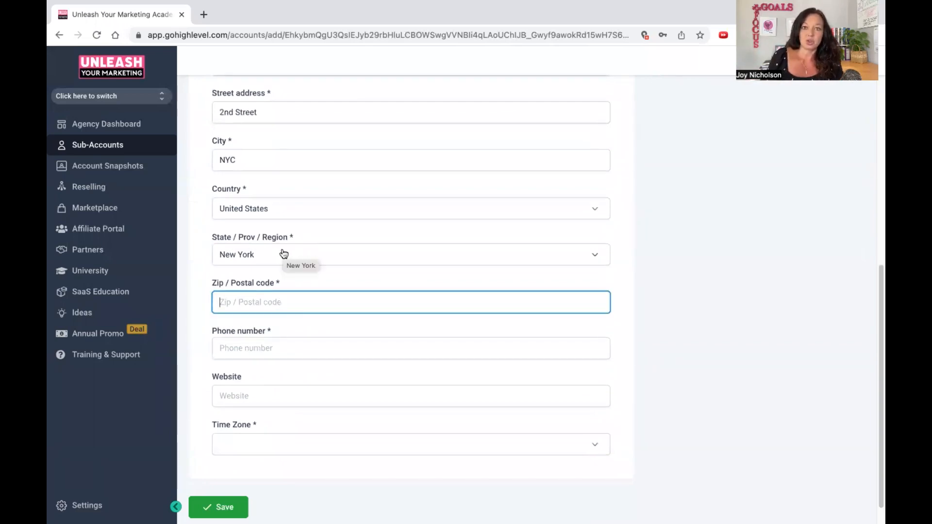
text(34344)
Fill in the account's phone number.
click(300, 342)
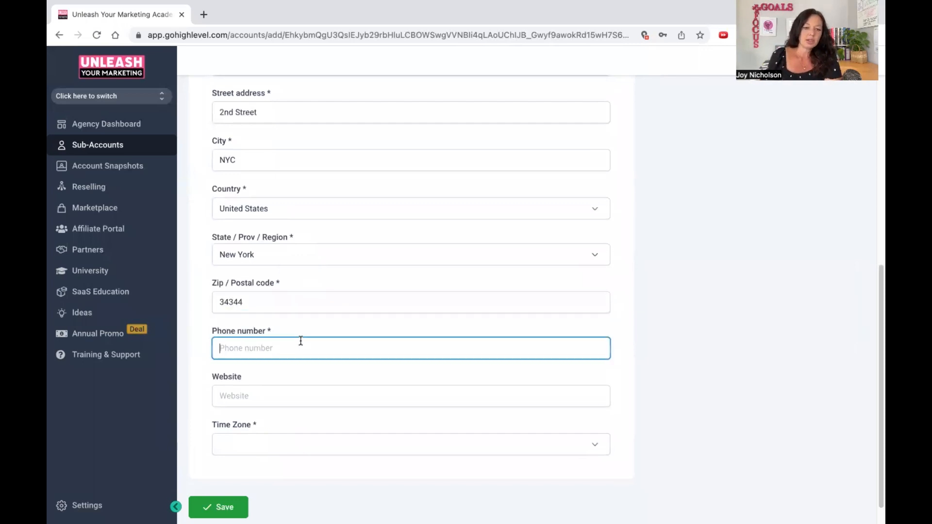
text(3535f)
key(BackSpace)
text(345353)
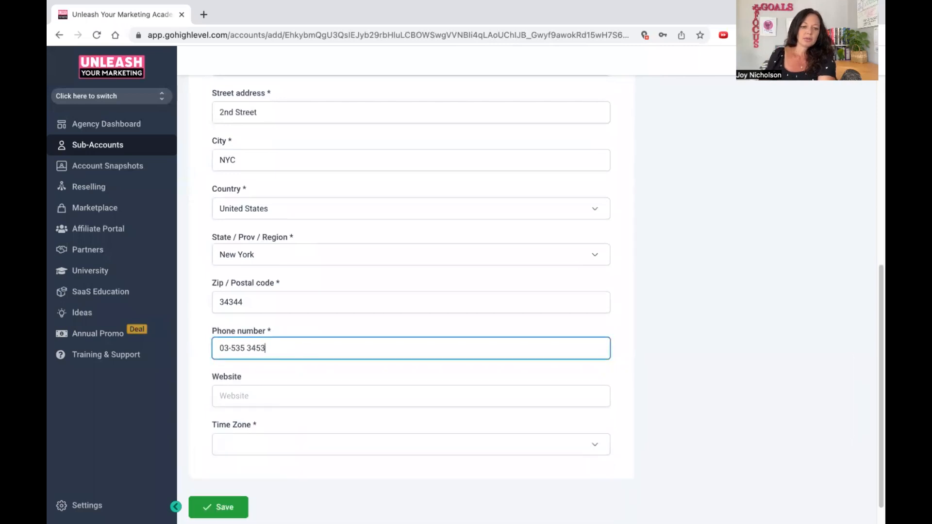
key(BackSpace)
key(BackSpace)
key(BackSpace)
key(BackSpace)
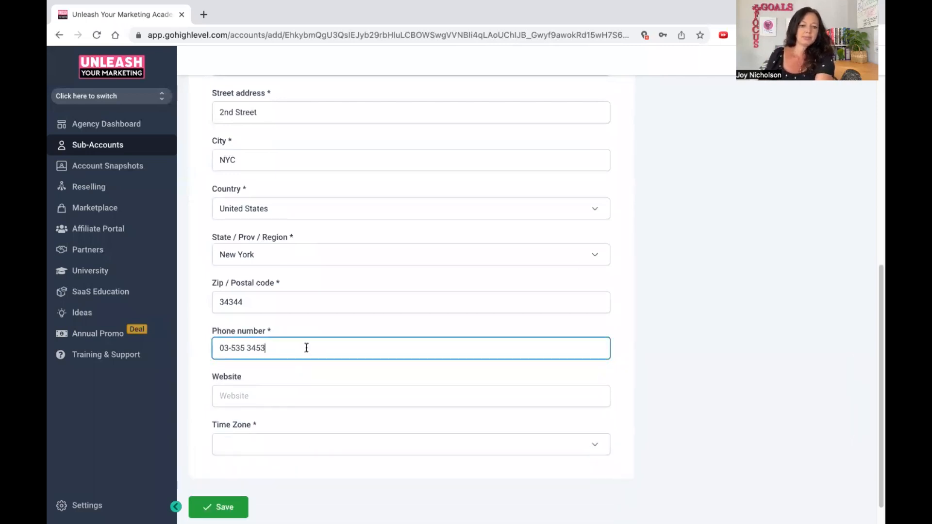
text(5)
click(302, 394)
text(tes)
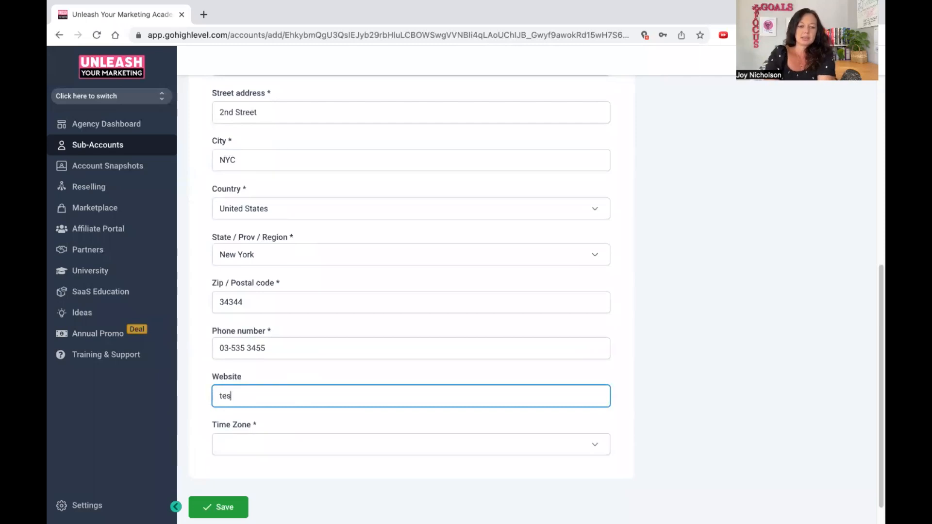
key(BackSpace)
text(www.test.com)
Set the time zone to GMT-07:00 America/Phoenix (MST) and save the new sub-account.
click(321, 445)
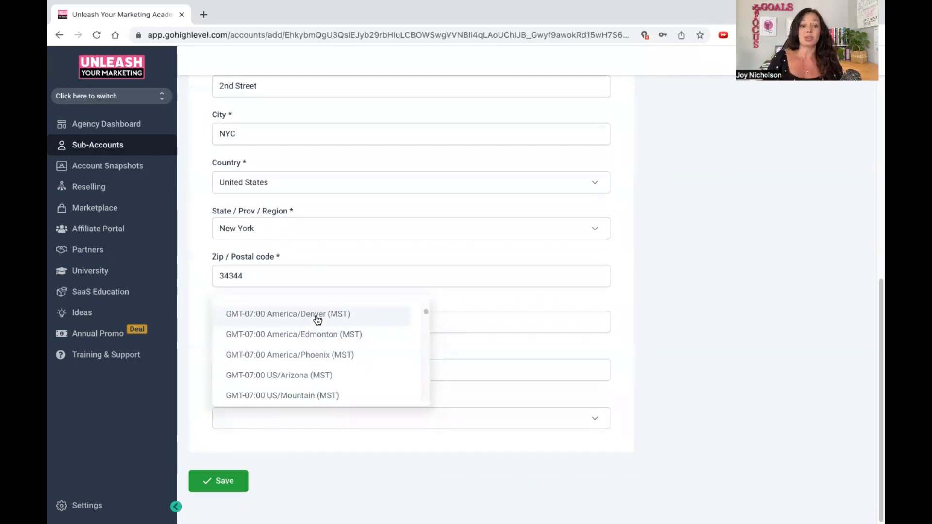
click(319, 354)
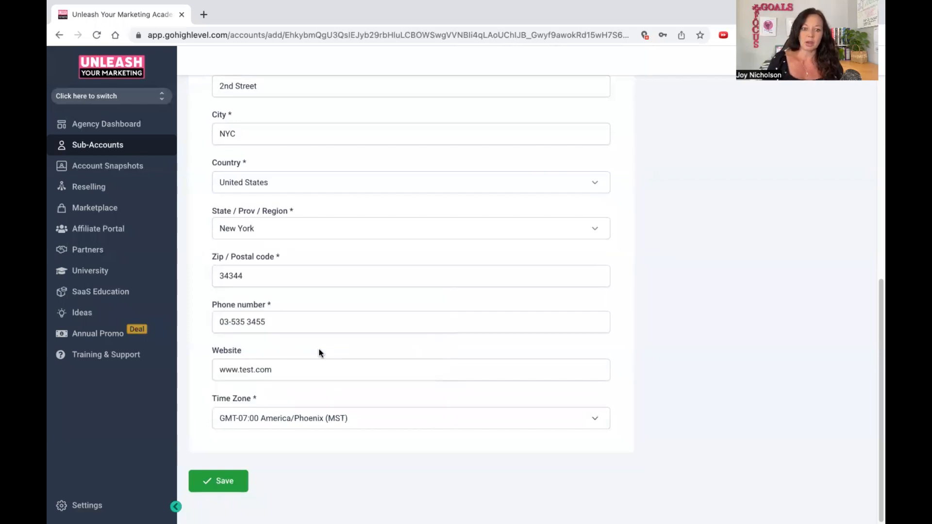
click(220, 481)
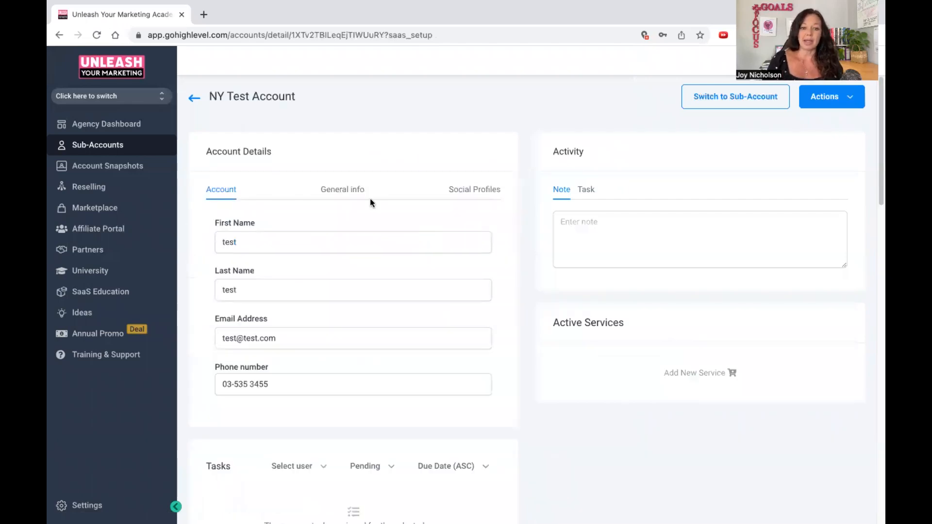
Review the new account's general info, reselling offers and social profile fields.
click(338, 192)
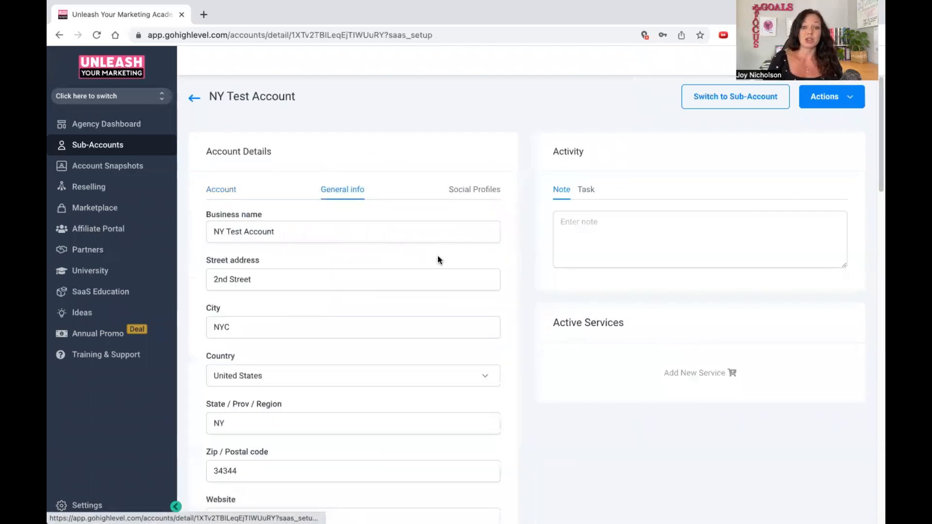
scroll(390, 291, down, 6)
scroll(340, 331, down, 5)
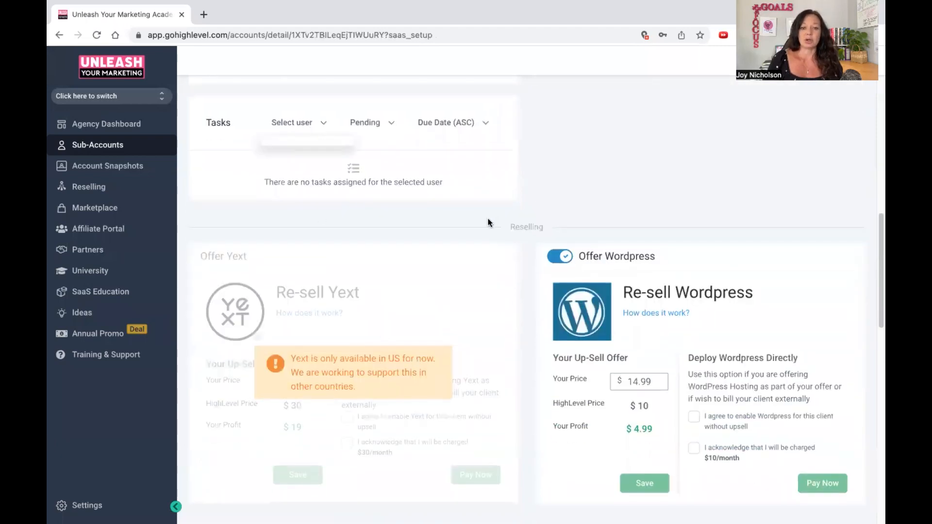
scroll(485, 220, up, 10)
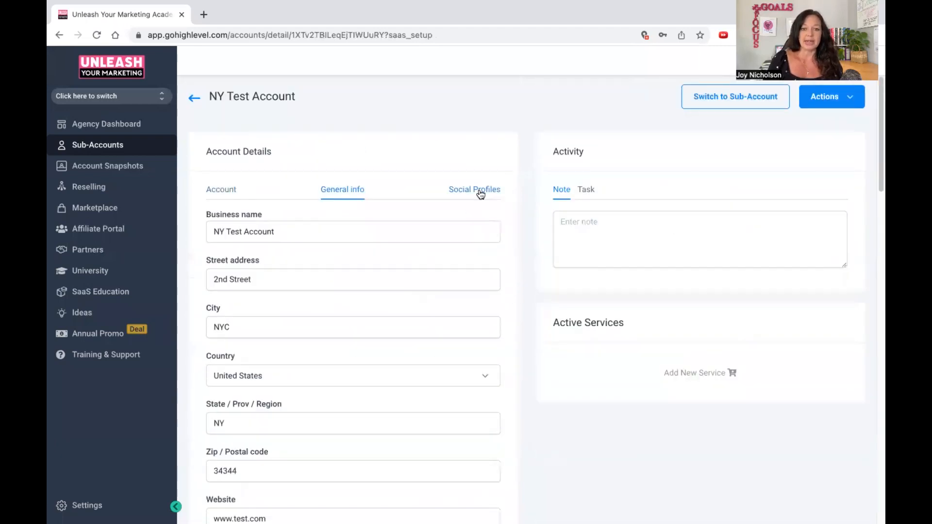
click(480, 191)
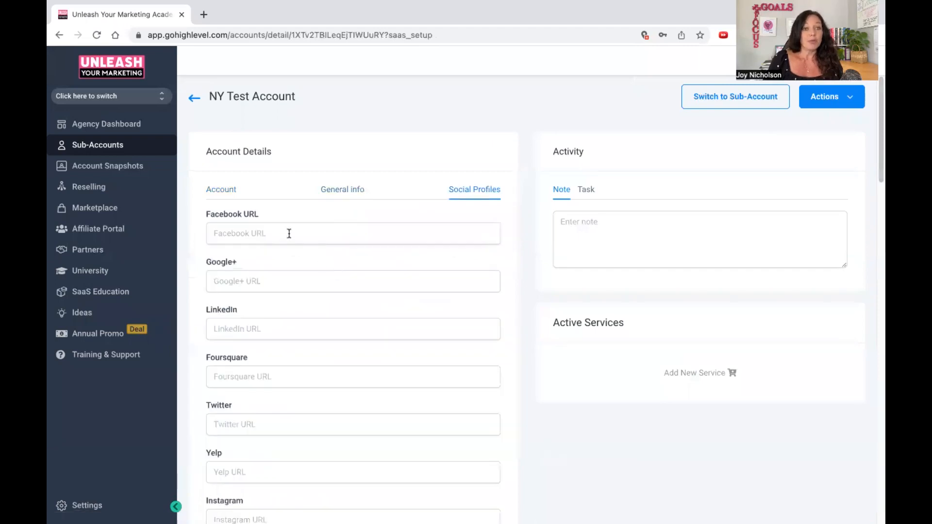
scroll(351, 213, down, 6)
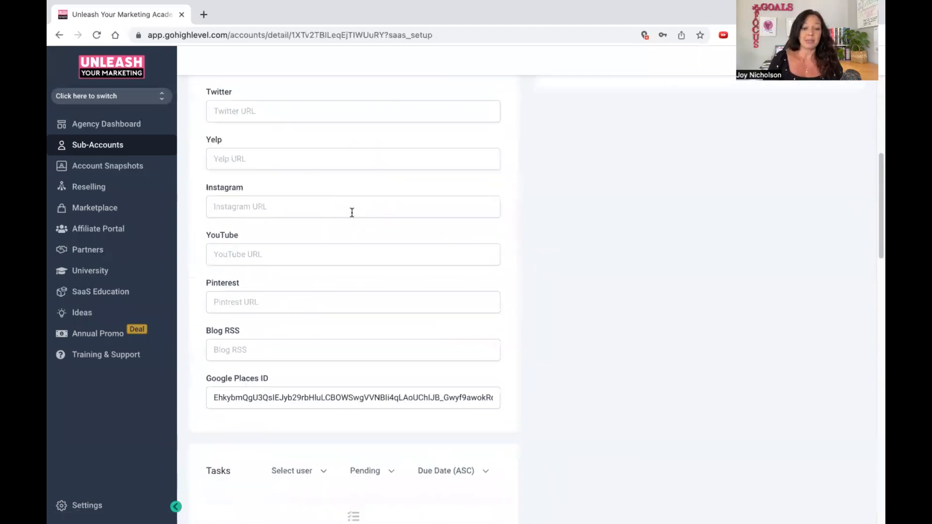
scroll(355, 339, down, 2)
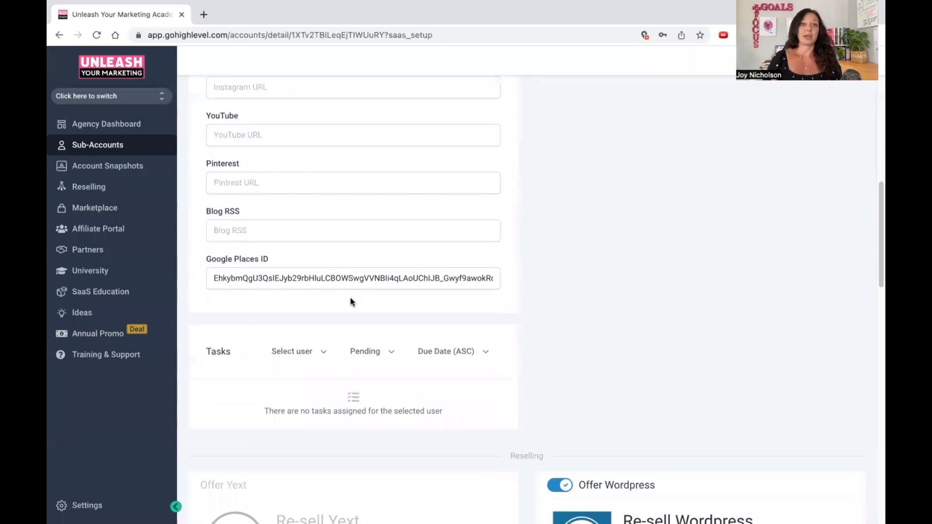
scroll(364, 299, up, 9)
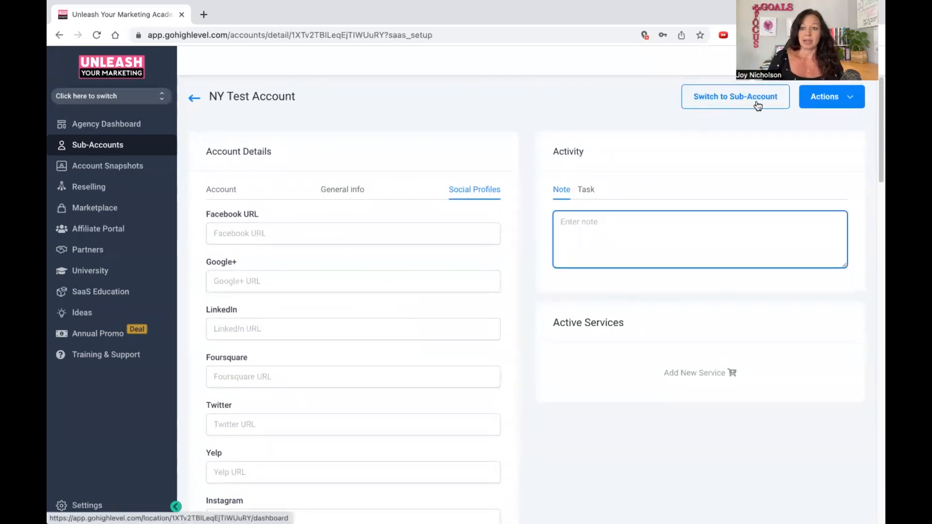
click(104, 146)
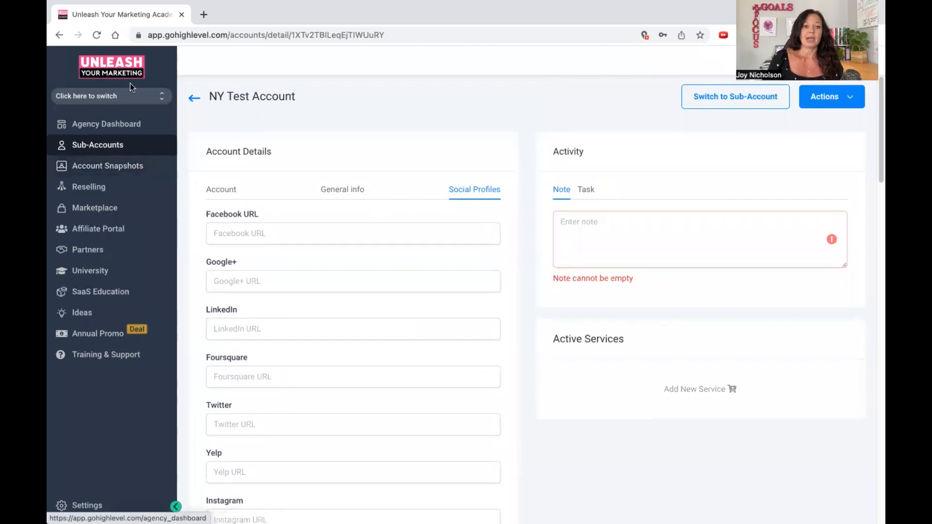
Find NY Test Account among the sub-accounts and switch to it.
click(124, 102)
scroll(333, 206, down, 10)
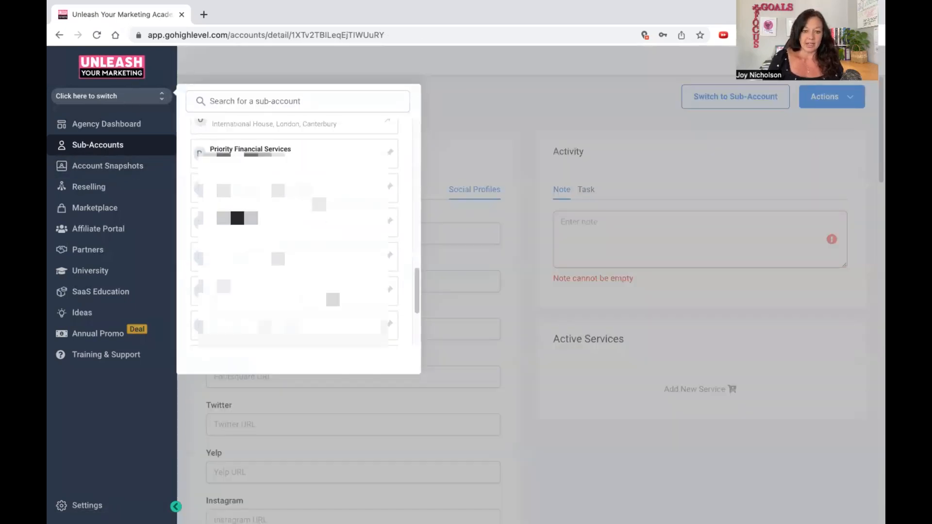
scroll(316, 202, up, 14)
scroll(316, 201, down, 10)
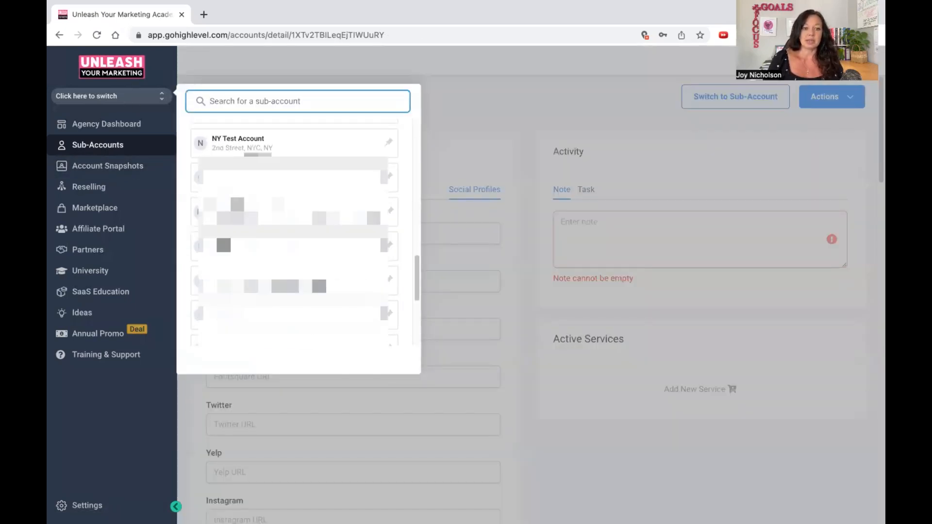
click(250, 216)
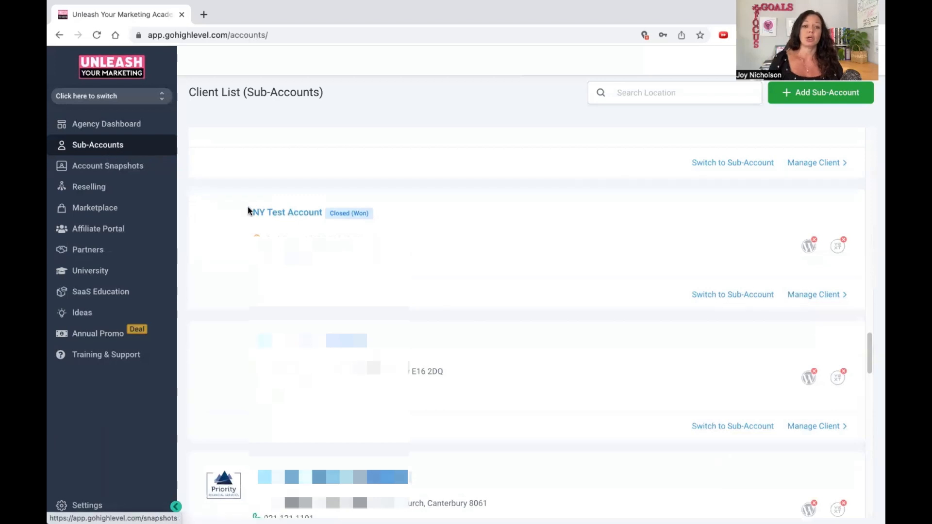
click(104, 95)
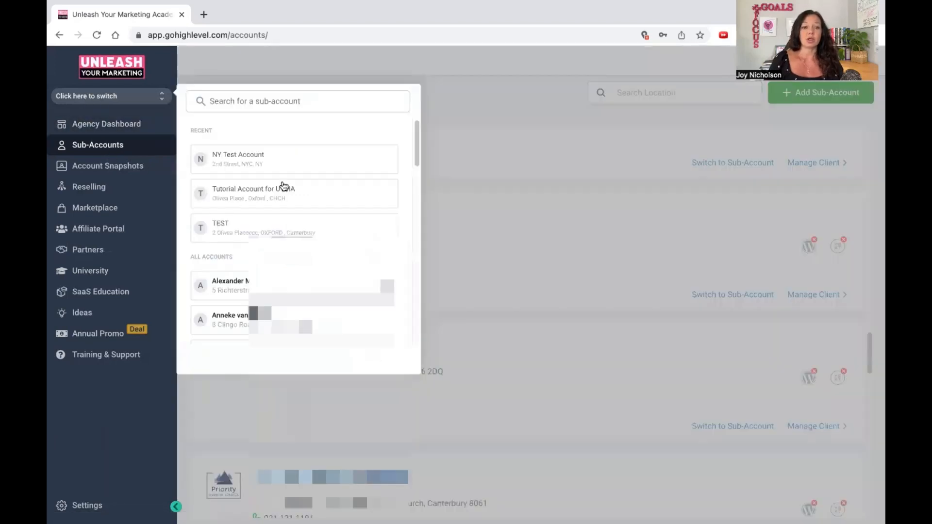
scroll(285, 185, down, 10)
scroll(285, 185, up, 15)
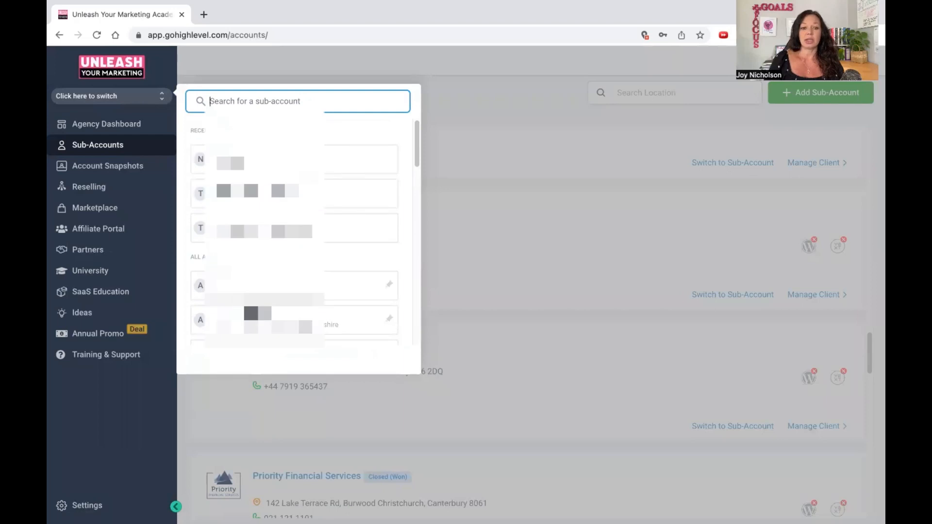
click(254, 163)
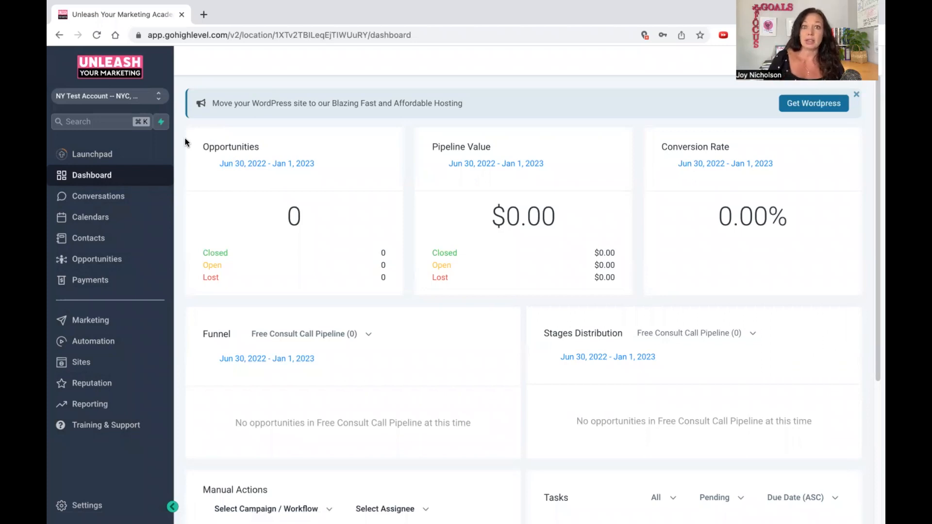
Review the launchpad's app and integration connection options, then return to the dashboard.
click(93, 154)
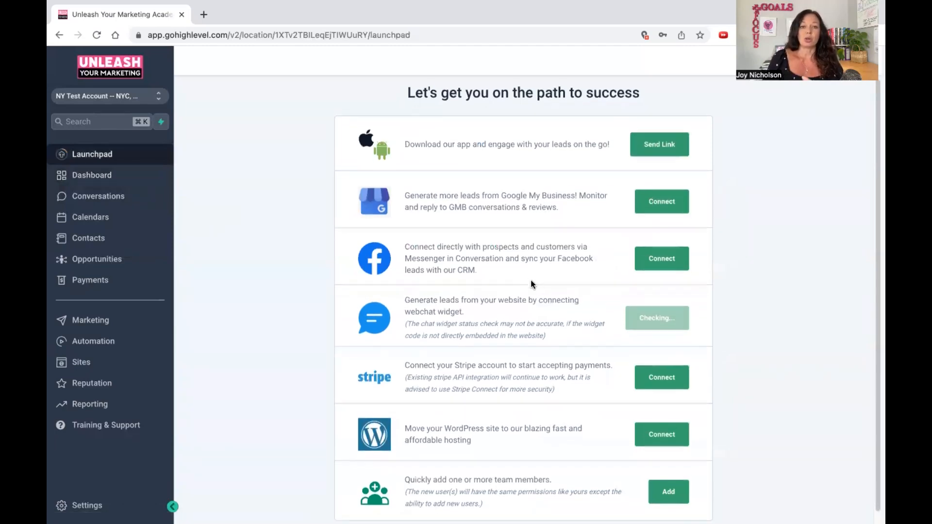
scroll(514, 254, down, 1)
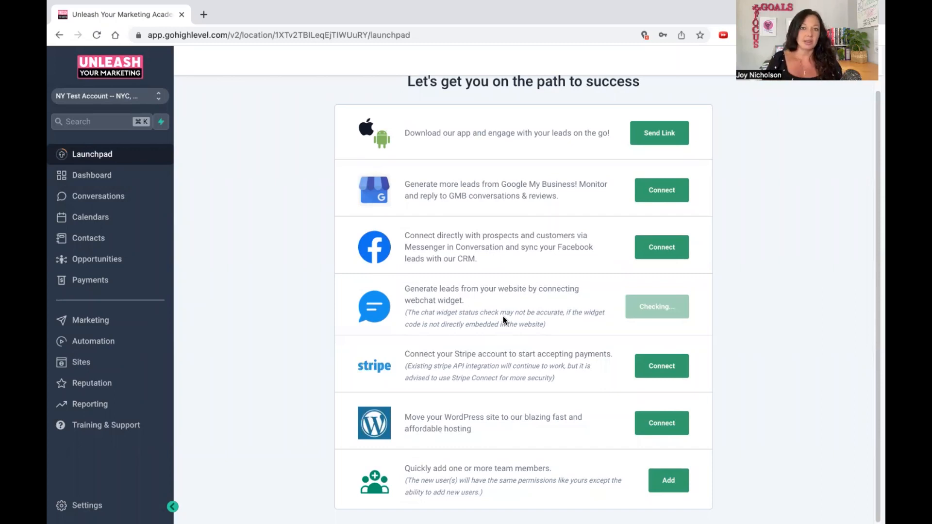
click(110, 177)
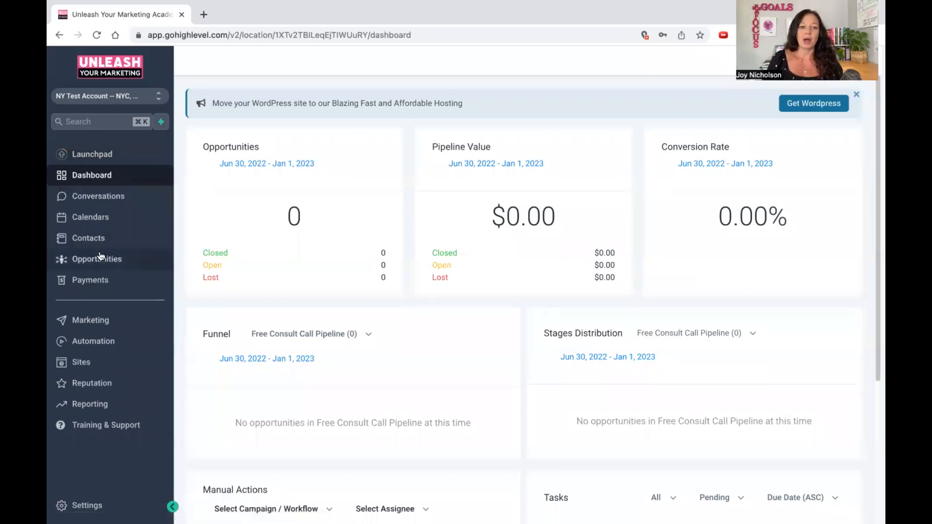
Start a new opportunities pipeline and name it test podcast lead gen.
click(96, 280)
click(96, 262)
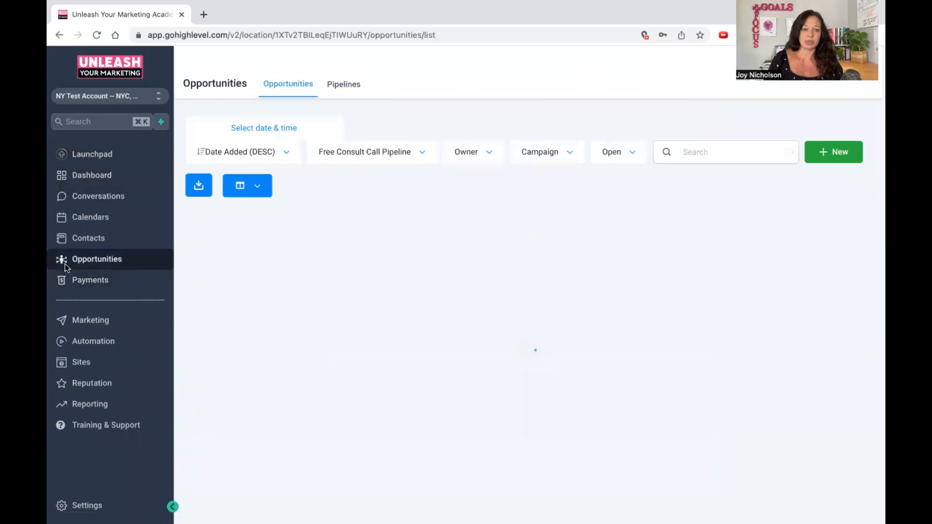
click(345, 90)
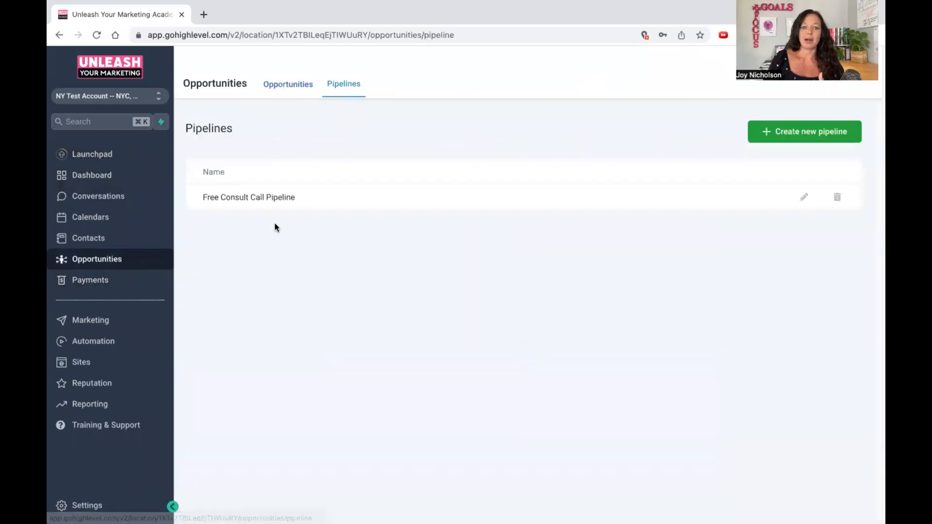
click(821, 143)
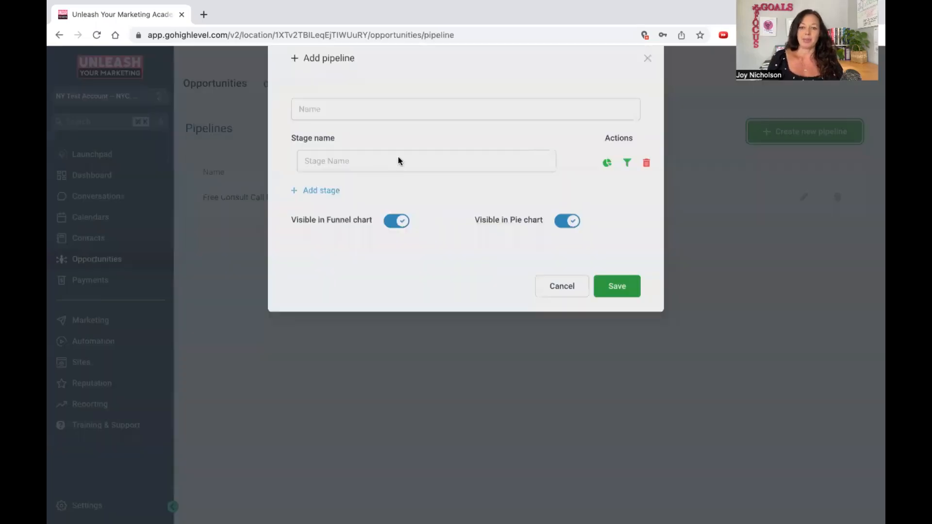
click(371, 141)
text(test po)
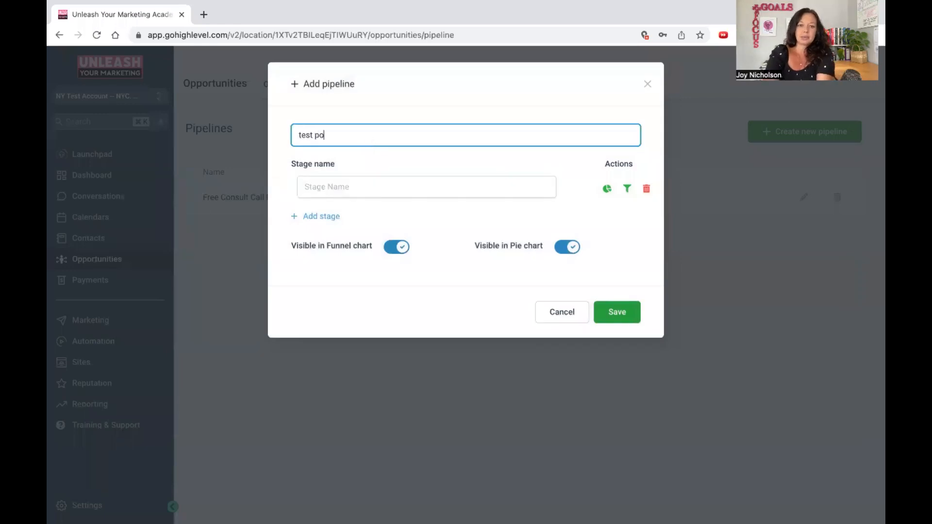
text(dcat lead gen)
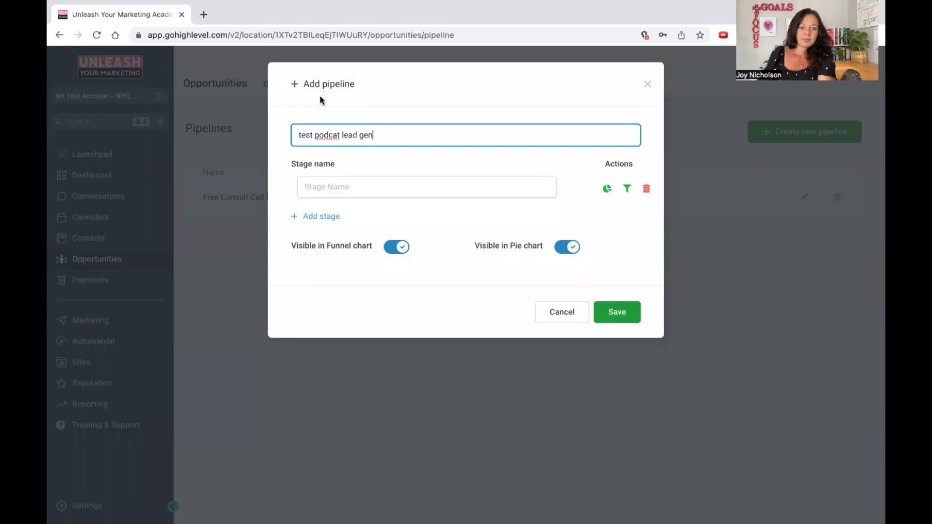
right_click(333, 135)
click(367, 143)
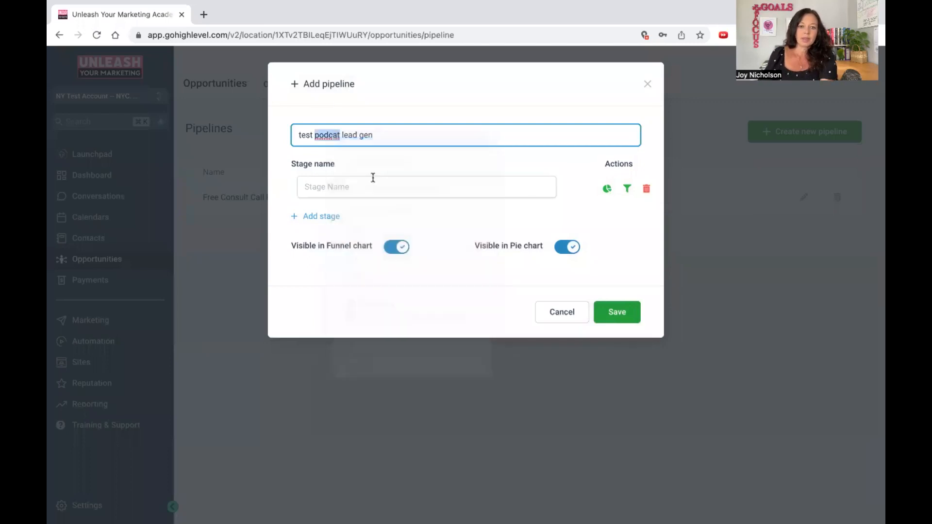
Name the new pipeline's first stage lead gen and save the pipeline.
click(372, 177)
text(ke)
key(BackSpace)
key(BackSpace)
text(lead gen)
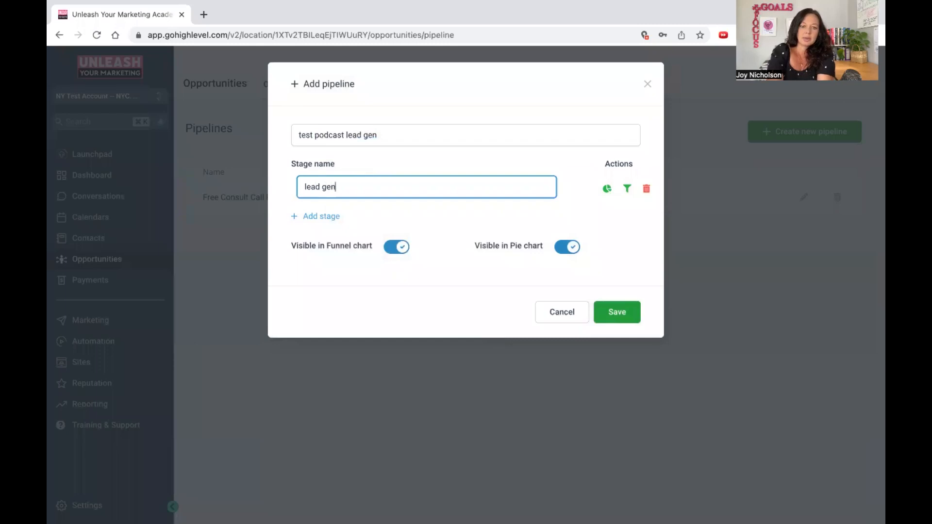
click(612, 313)
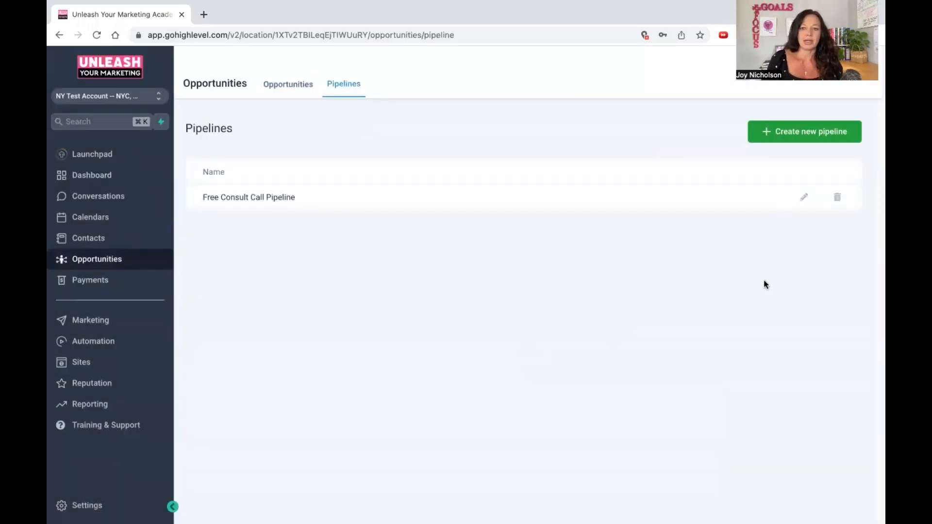
Show the test podcast lead gen pipeline in the dashboard's Funnel chart.
click(89, 175)
scroll(323, 223, down, 4)
scroll(352, 279, down, 2)
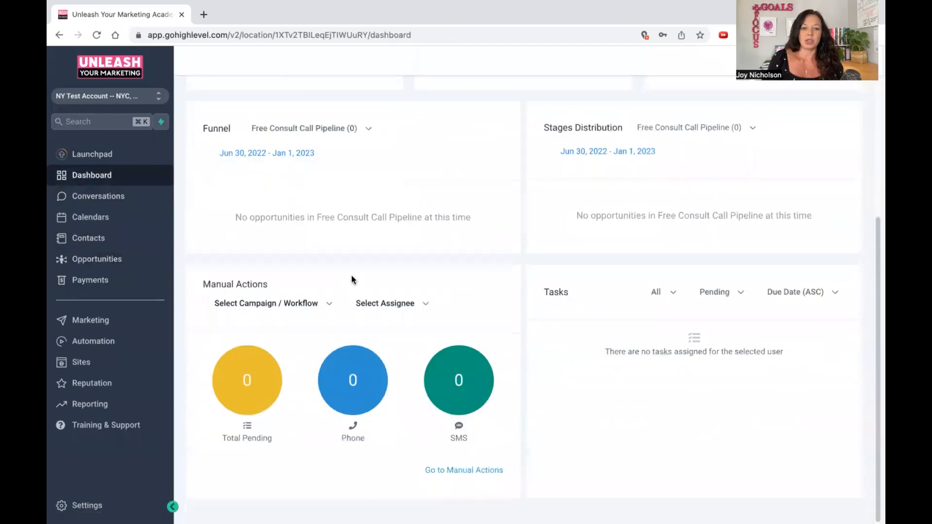
scroll(352, 279, up, 7)
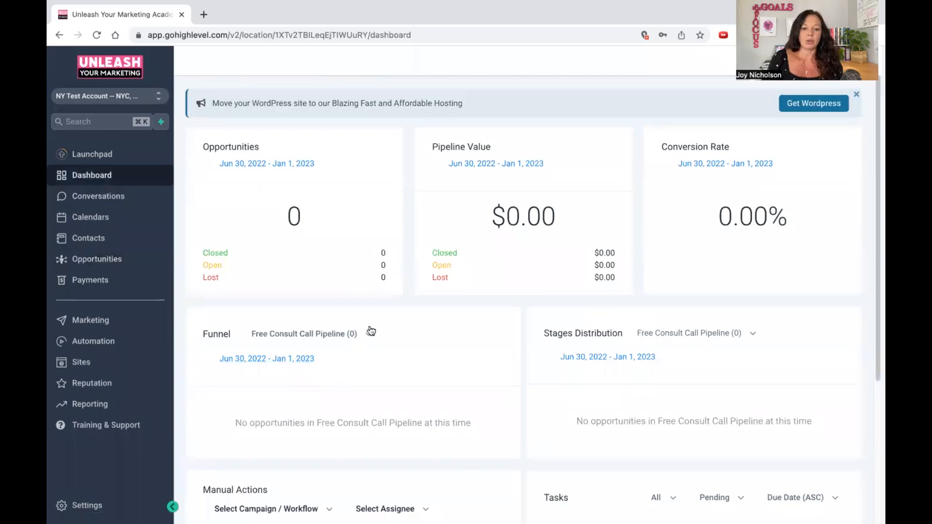
click(370, 332)
click(268, 378)
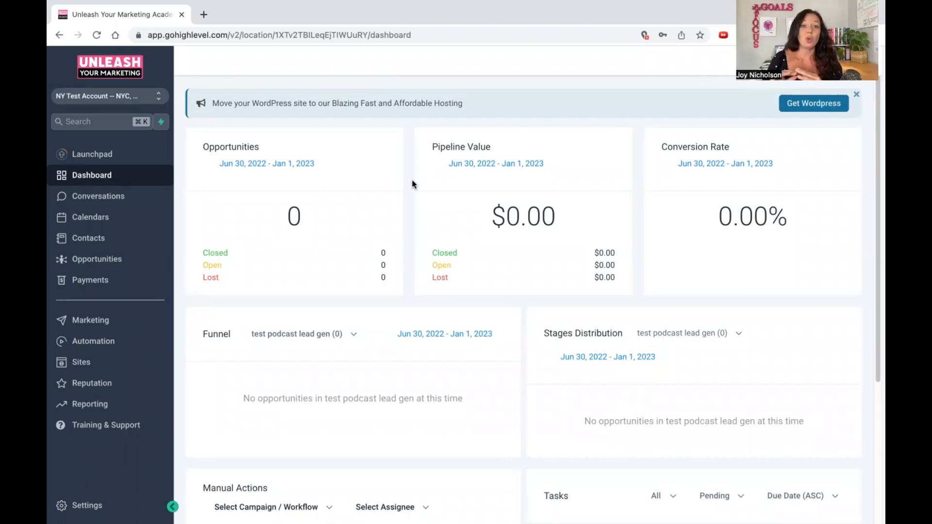
Review the account's conversations inbox, weekly calendar and calendar settings.
click(94, 197)
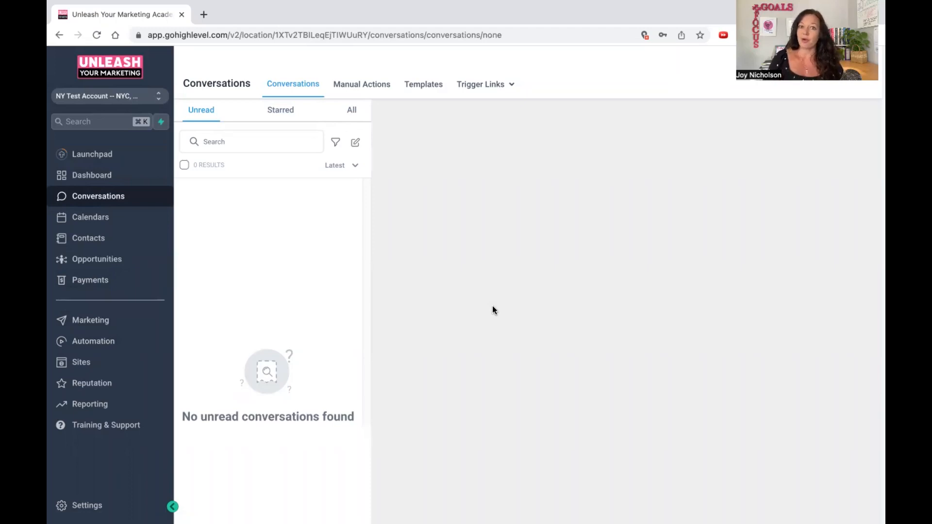
click(104, 220)
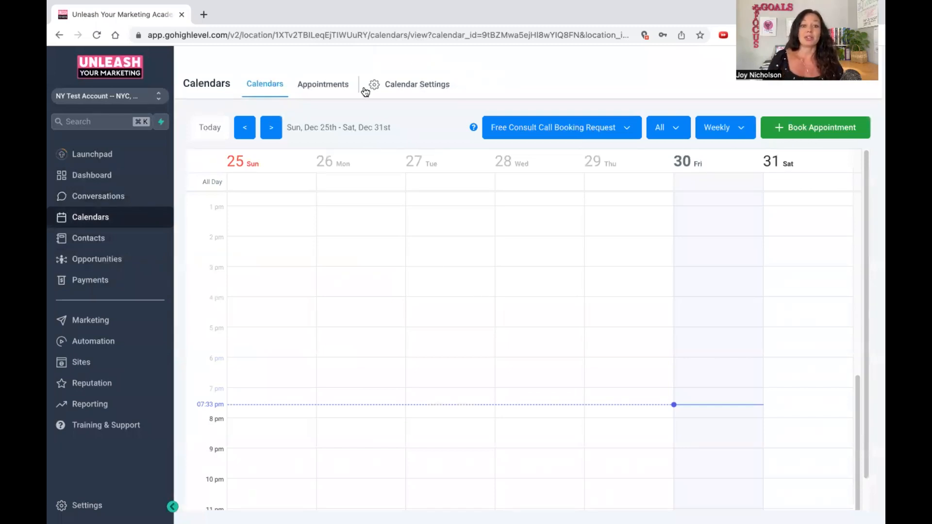
click(383, 88)
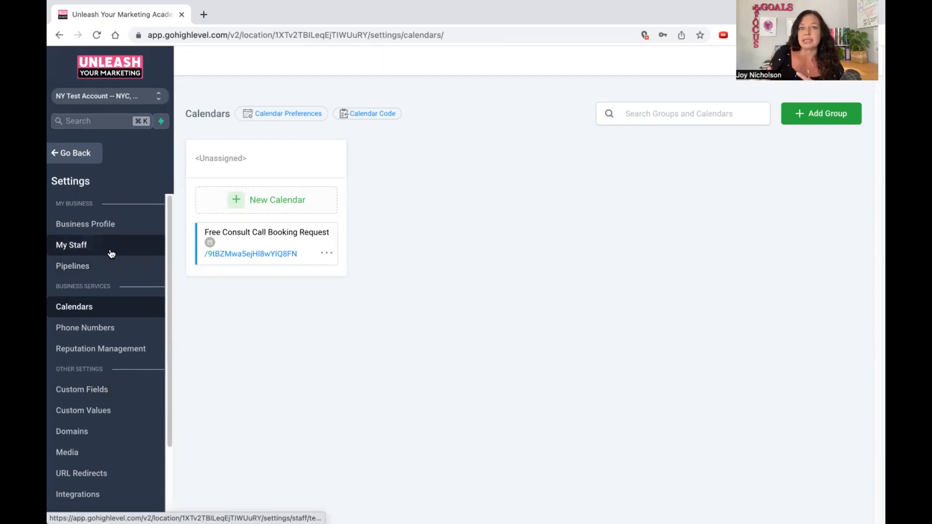
click(68, 155)
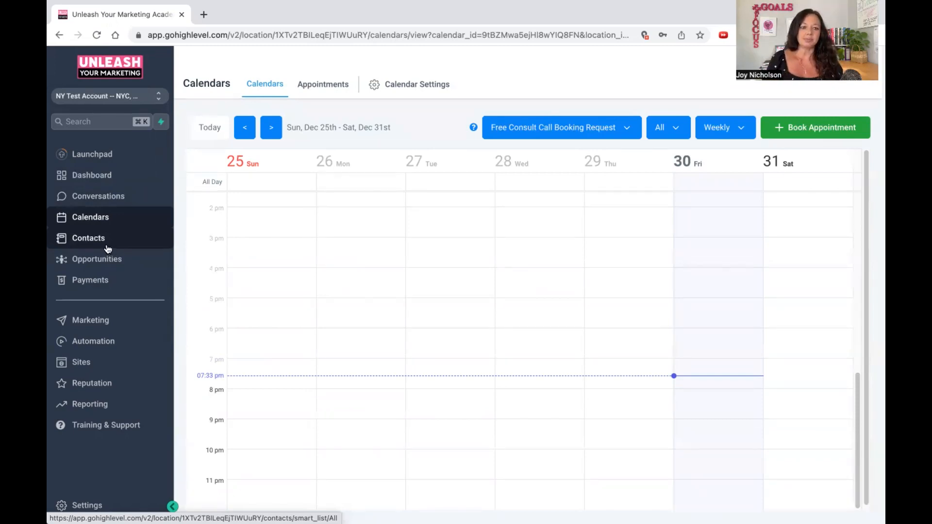
Start a new contact and fill in the contact's first and last name.
click(100, 246)
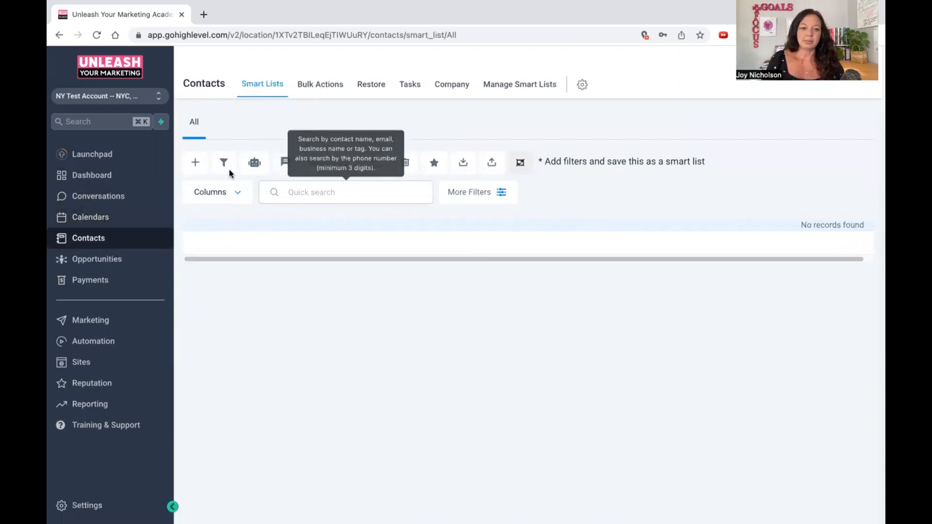
click(199, 166)
click(378, 276)
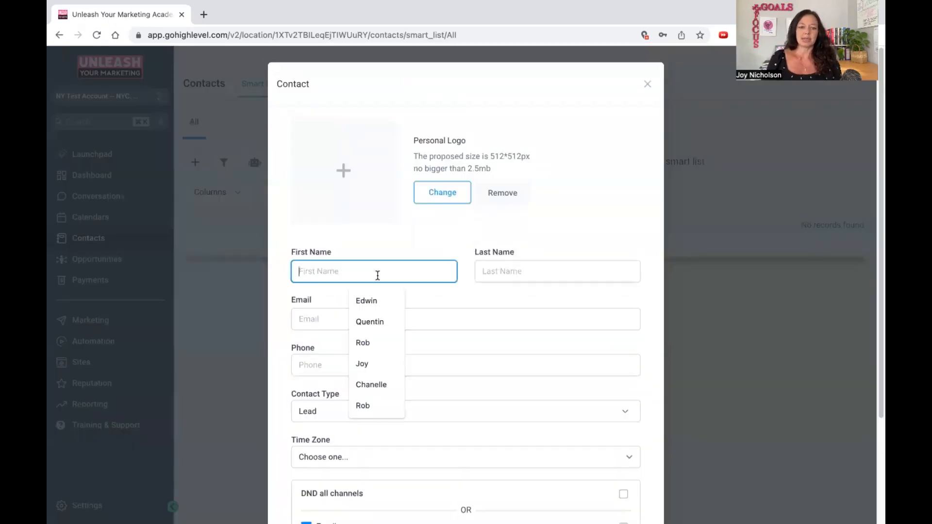
key(Tab)
key(Tab)
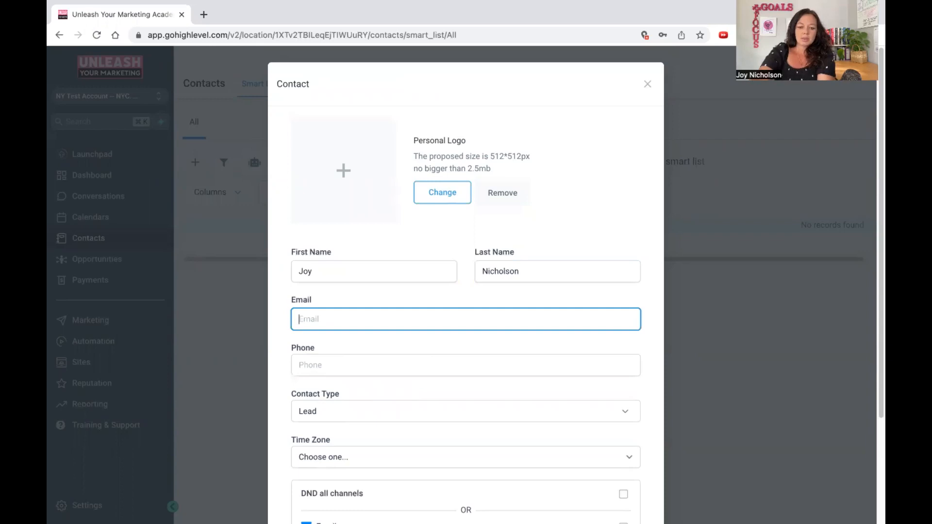
Fill in the new contact's e-mail address.
text(test)
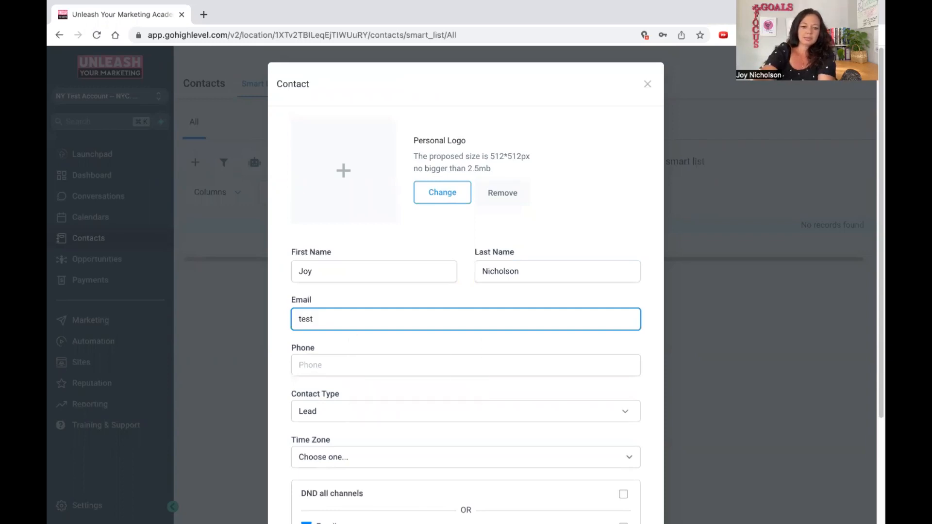
text(@testco)
key(BackSpace)
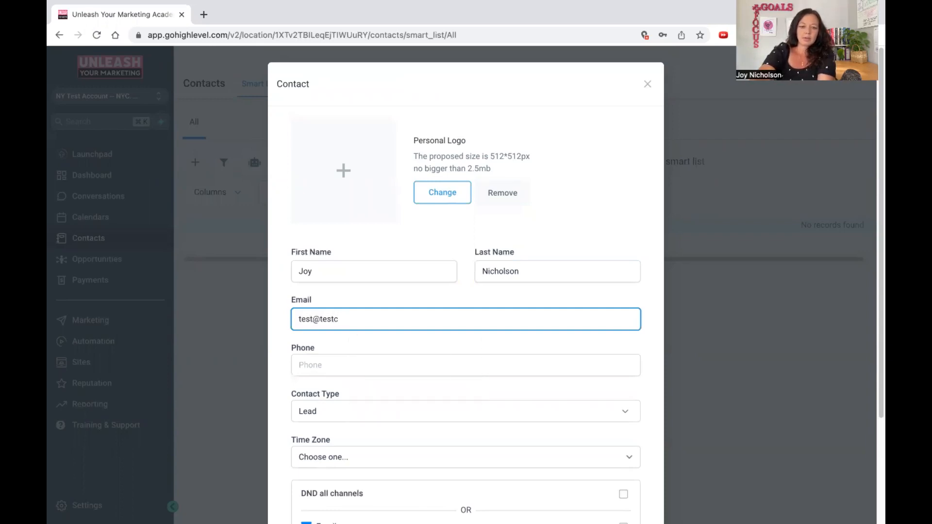
key(BackSpace)
text(.com)
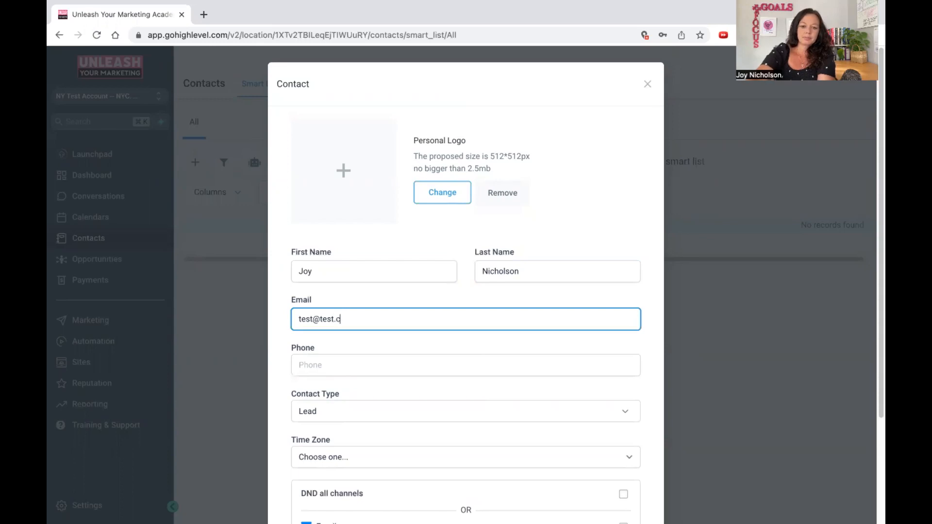
key(Tab)
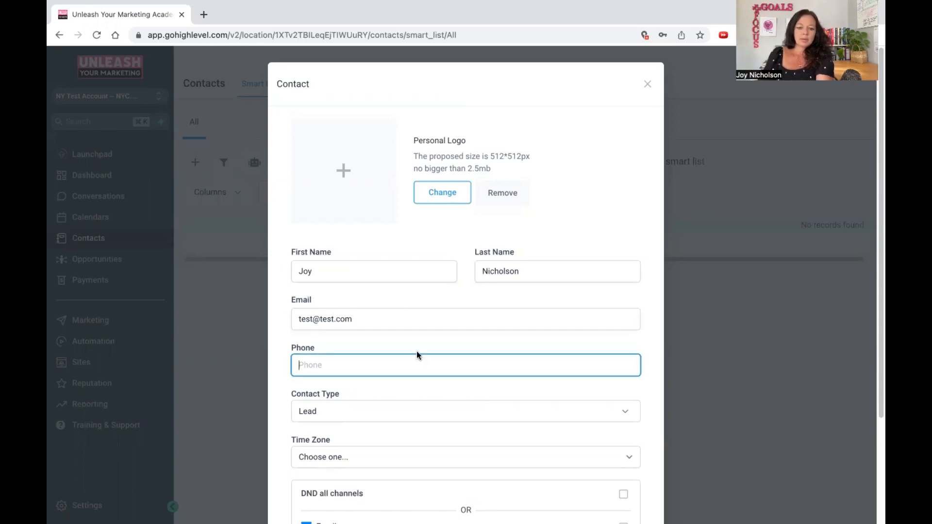
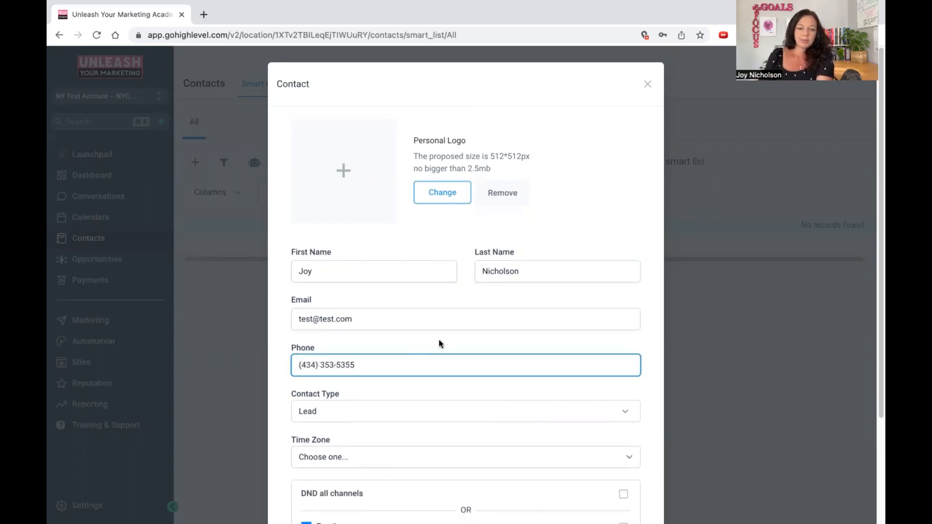
Fill in the contact's phone number and save the new contact.
scroll(439, 343, down, 3)
click(618, 484)
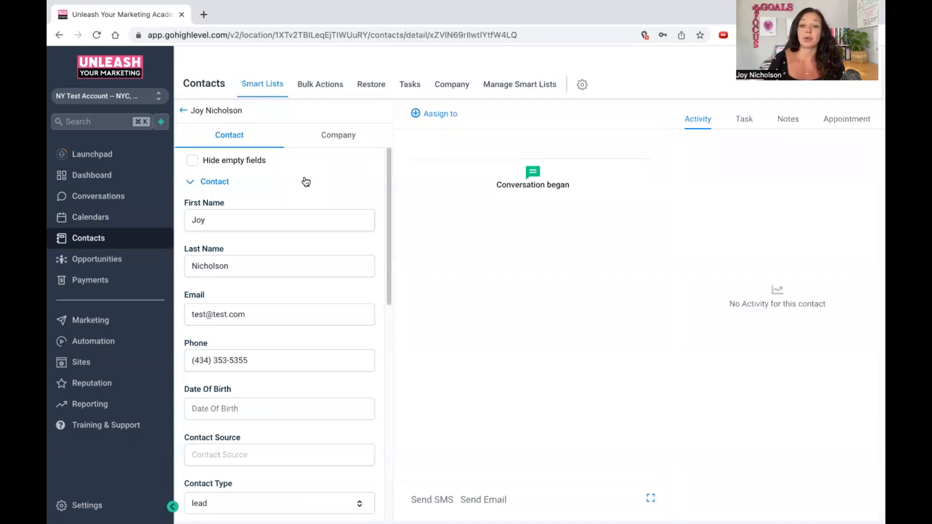
Review the saved contact's details and expand the General Info section.
scroll(311, 204, down, 2)
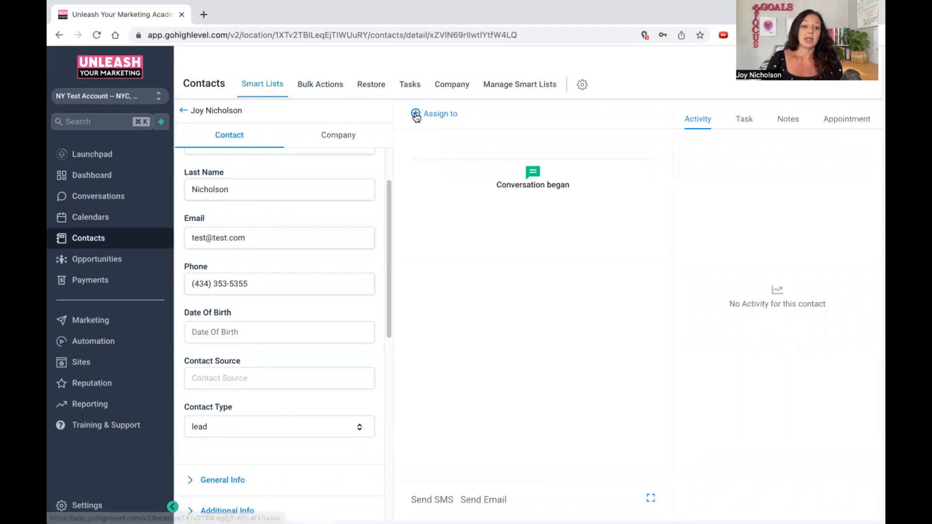
scroll(315, 223, down, 3)
click(225, 331)
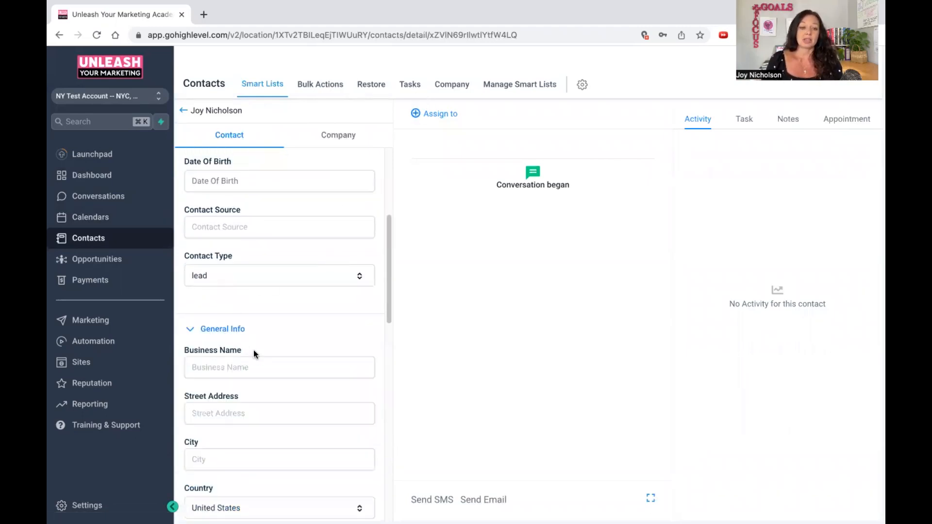
Create the tag "new lead" and add it to the contact.
scroll(291, 325, down, 2)
scroll(272, 274, down, 6)
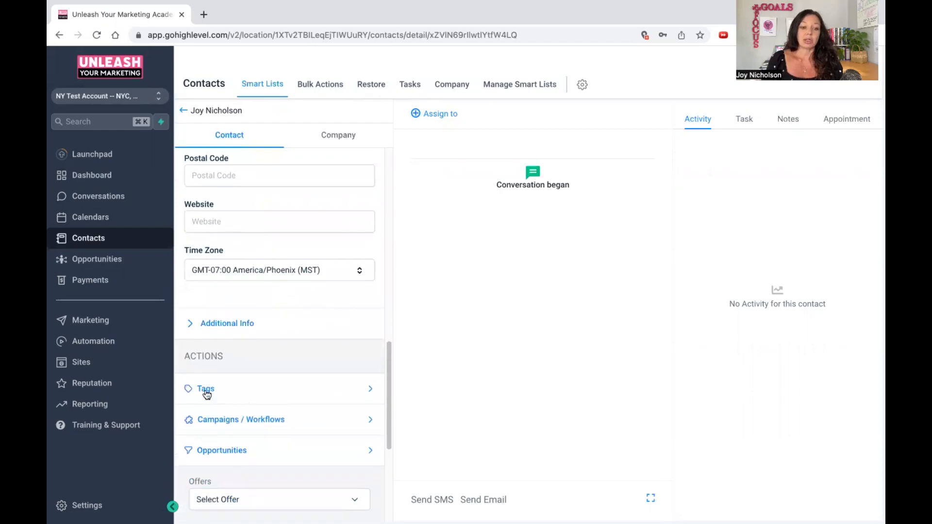
click(206, 391)
click(234, 408)
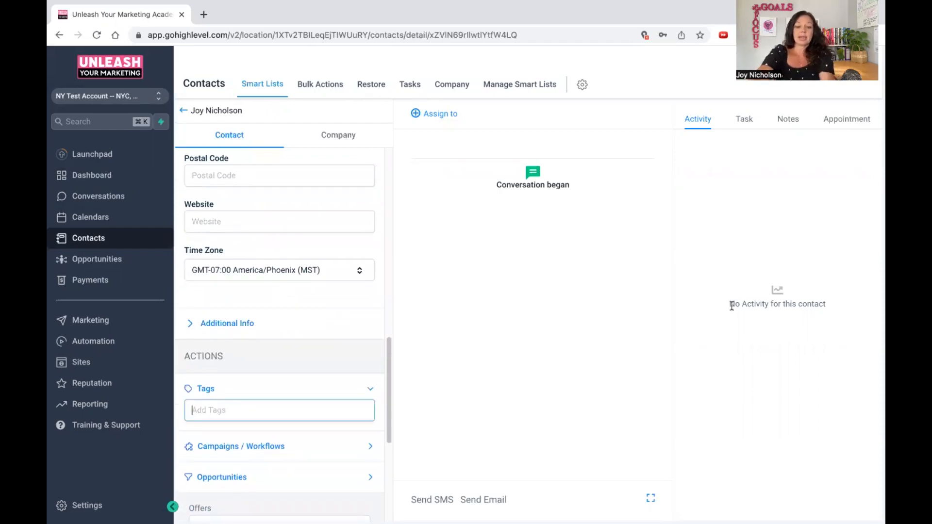
text(new lead)
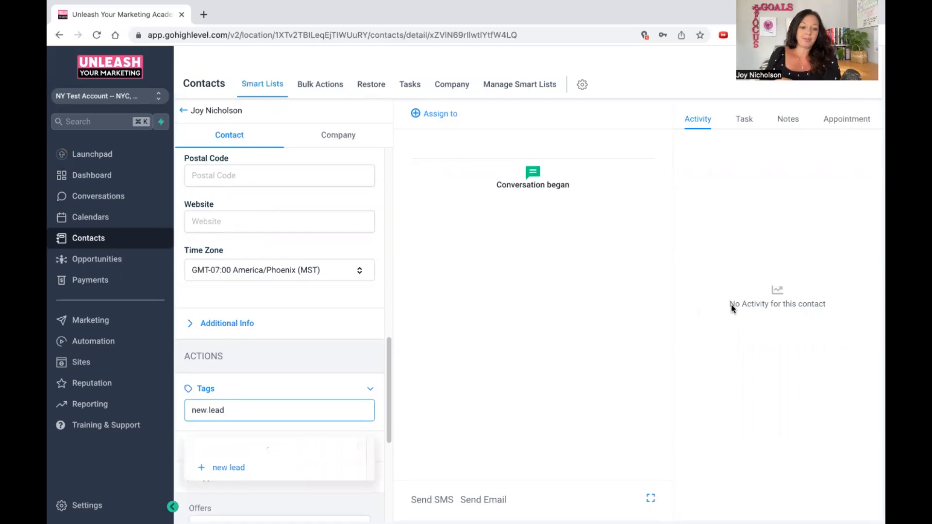
click(238, 450)
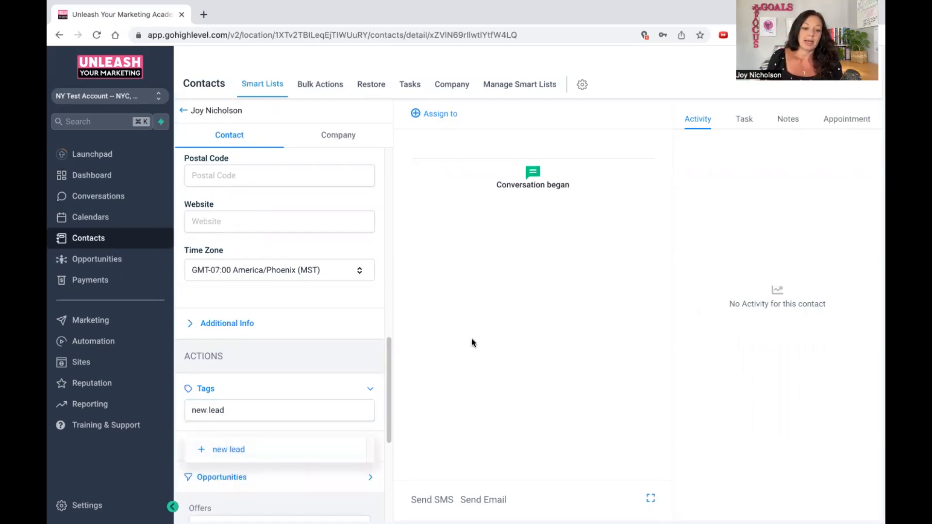
click(228, 458)
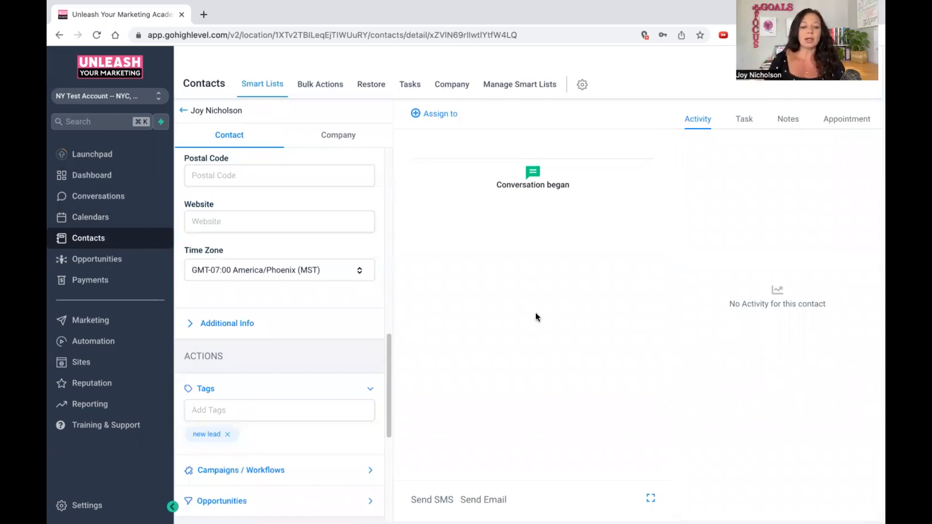
Expand the contact's Campaigns / Workflows section and review the Opportunities, Offers and DND options.
scroll(279, 285, down, 4)
click(272, 276)
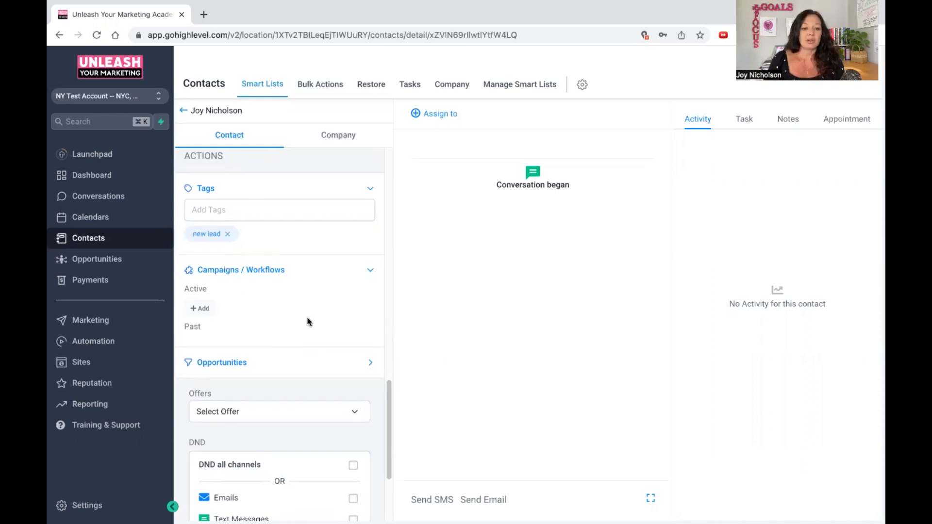
scroll(301, 291, down, 3)
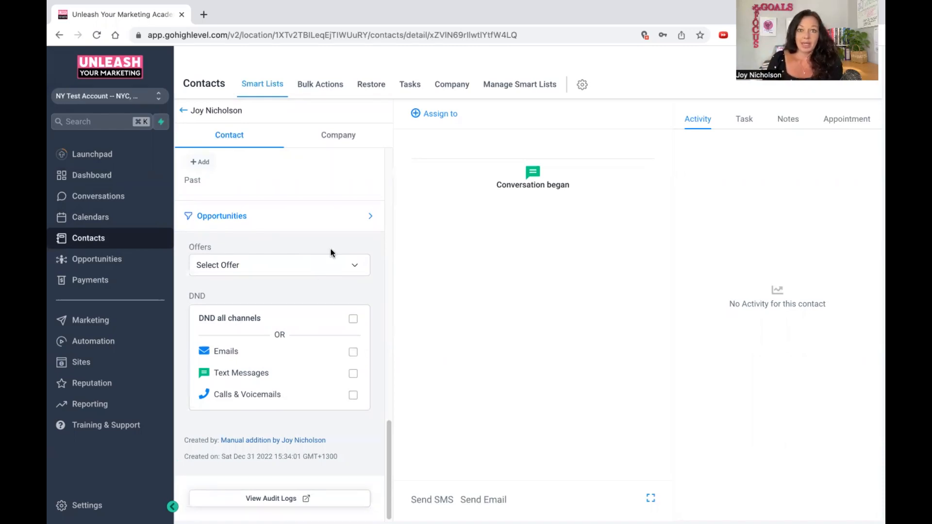
Look at the Opportunities area briefly and open the Invoices page in Payments.
click(90, 281)
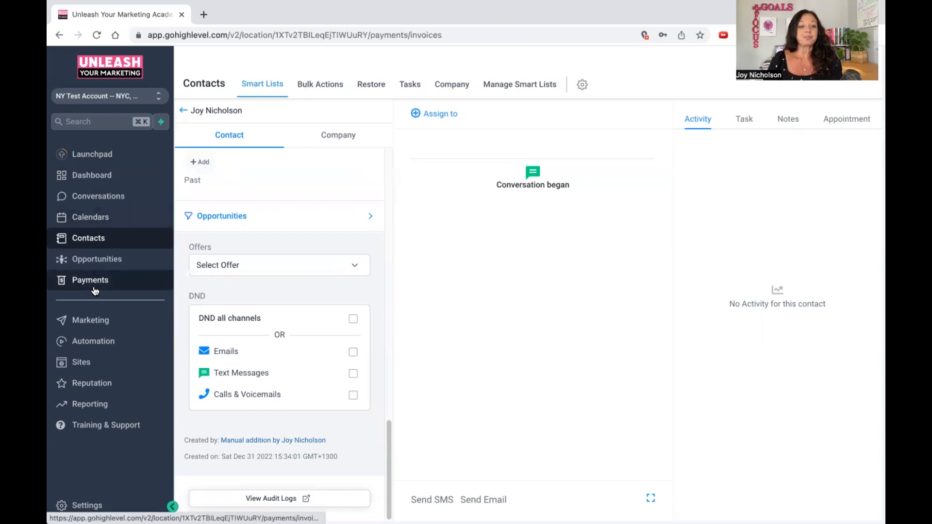
click(92, 259)
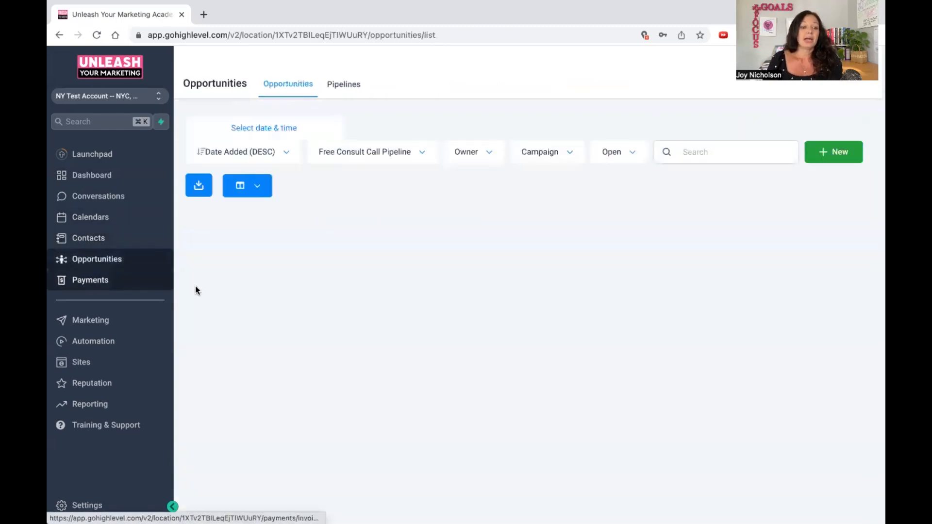
click(97, 280)
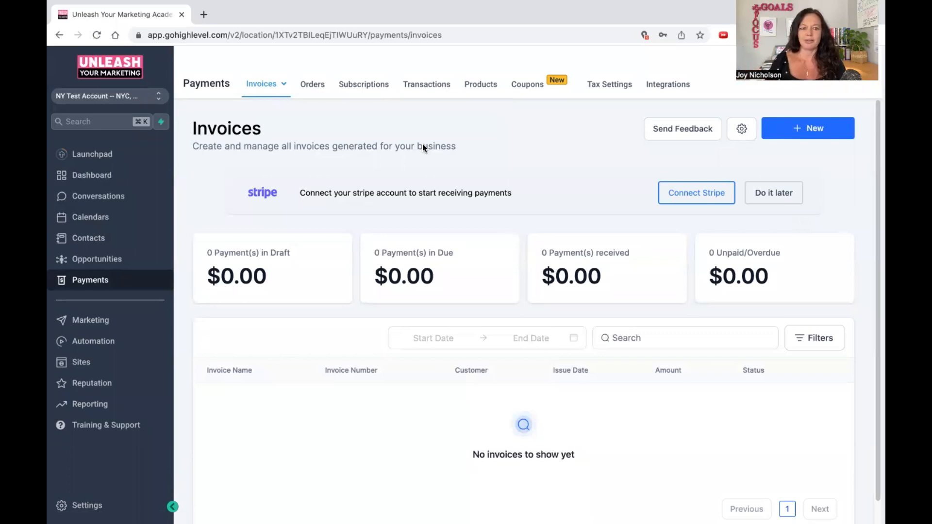
Review the Marketing area's email campaigns and Social Planner pages.
click(104, 320)
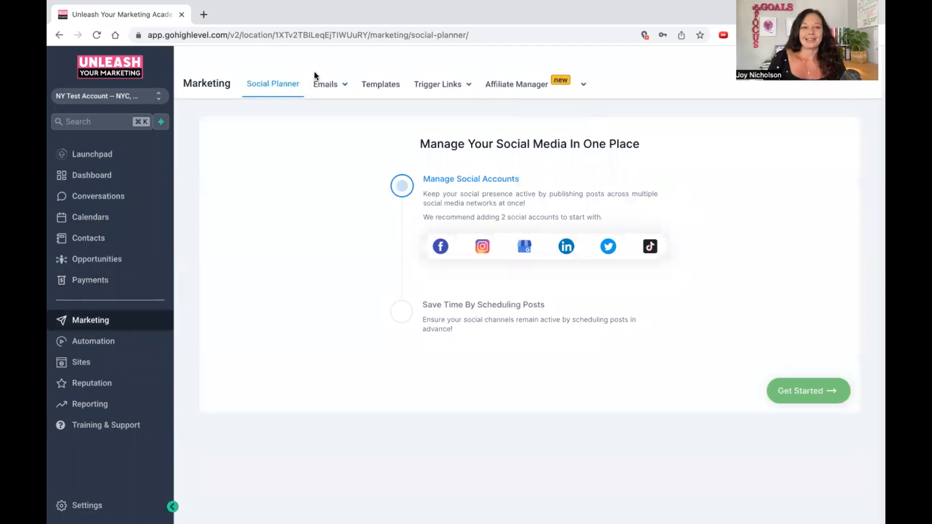
mouse_move(329, 92)
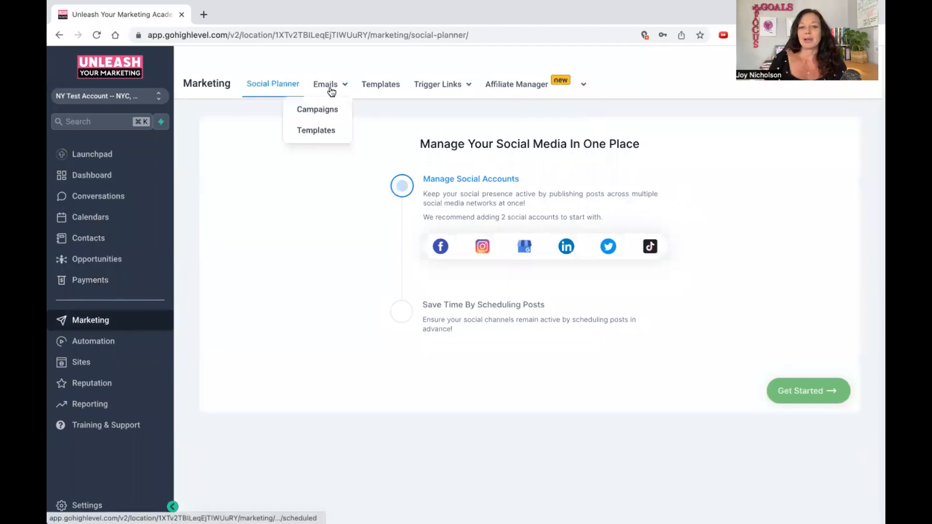
mouse_move(520, 87)
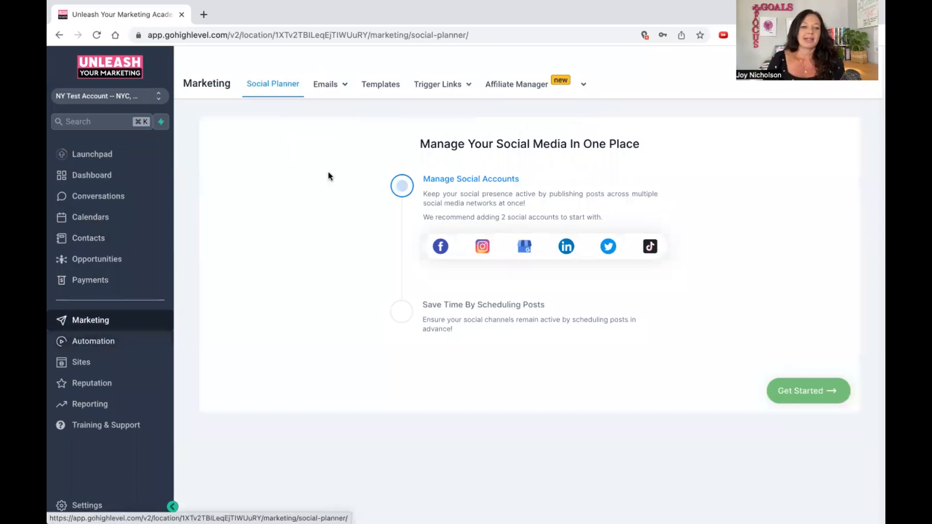
click(320, 84)
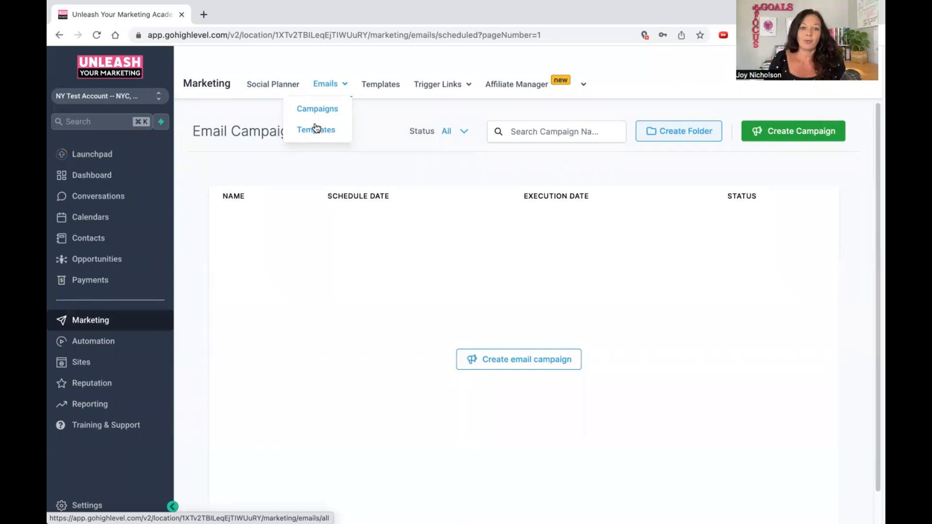
click(259, 88)
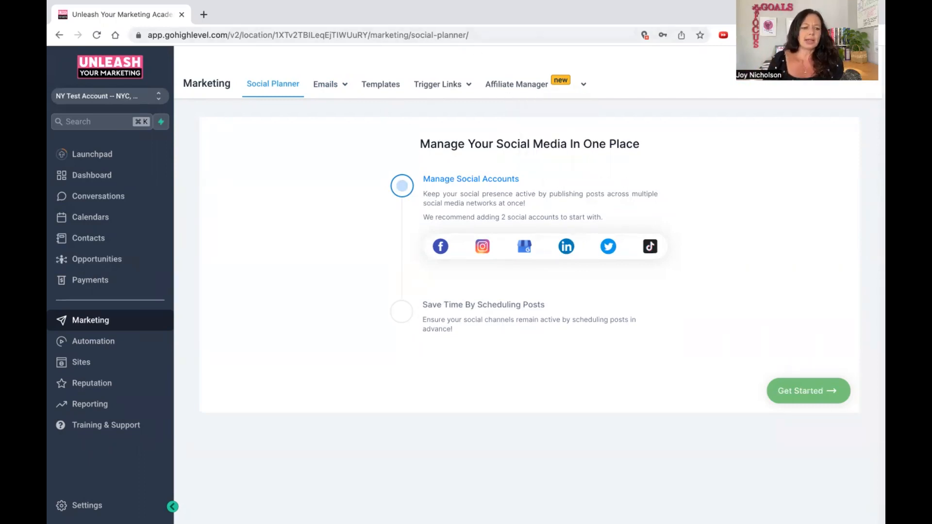
Create a new automation workflow with the Start from scratch template.
click(162, 341)
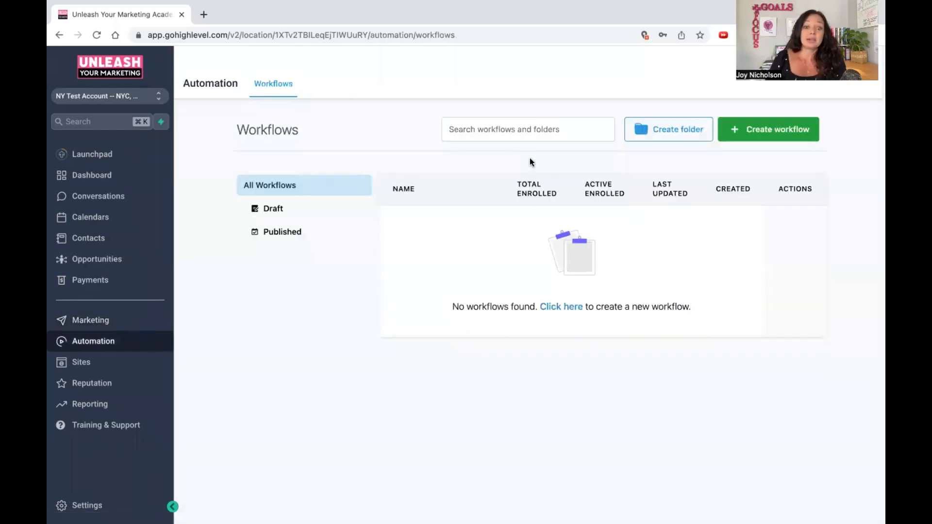
click(756, 128)
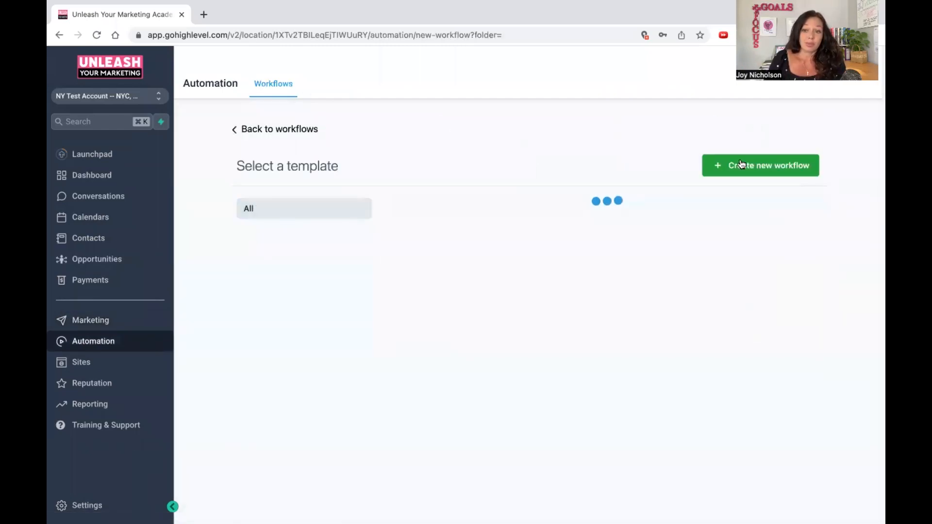
click(528, 324)
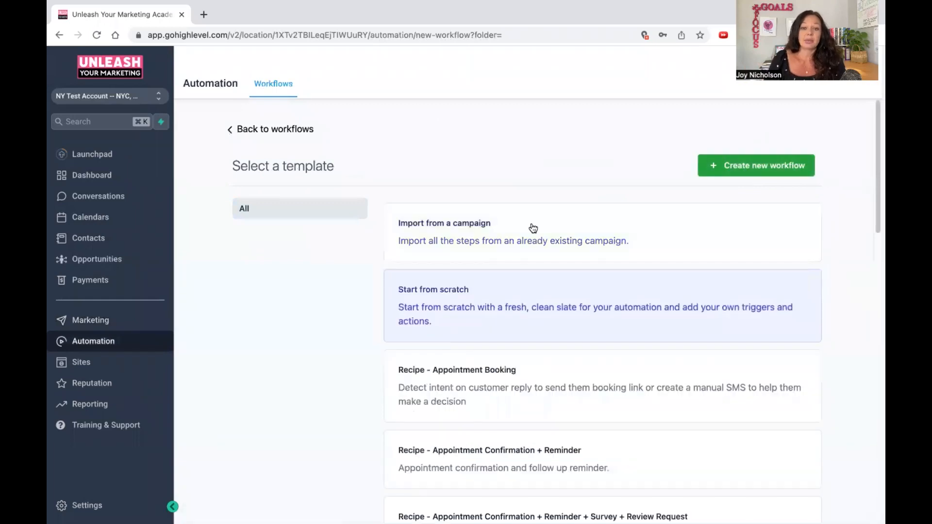
click(712, 170)
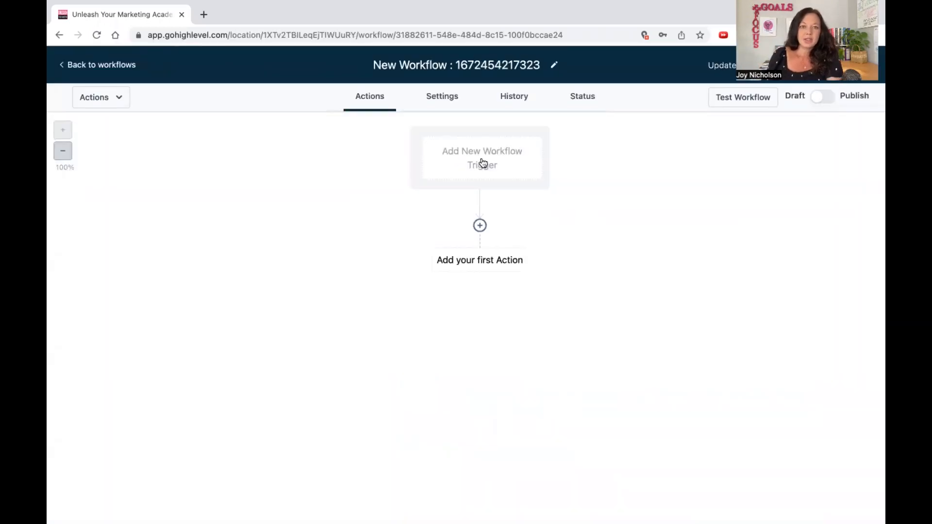
Browse the available workflow triggers and choose Order Submitted for a new trigger.
click(483, 161)
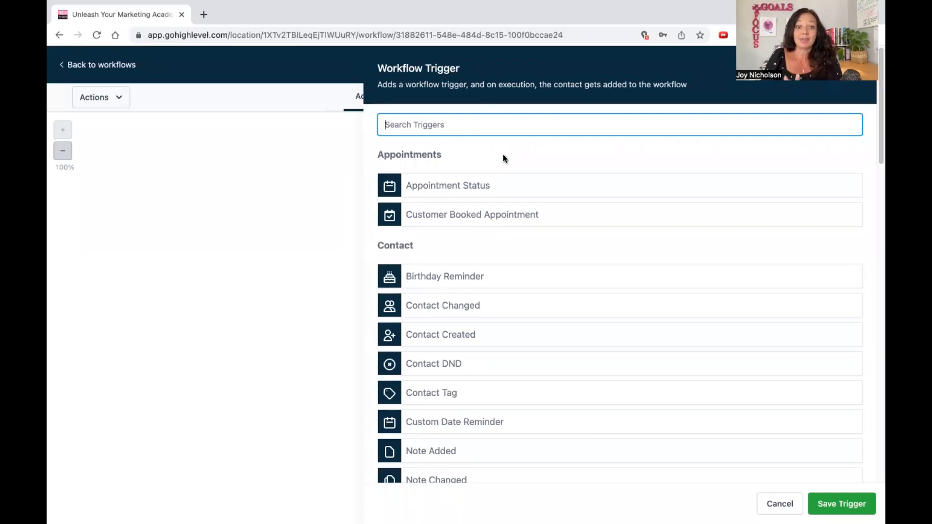
scroll(503, 160, down, 12)
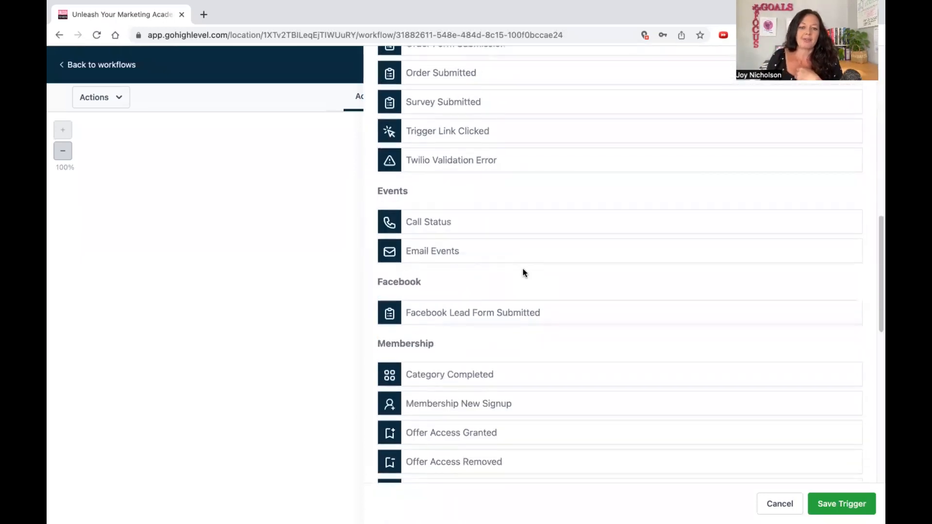
scroll(522, 271, up, 5)
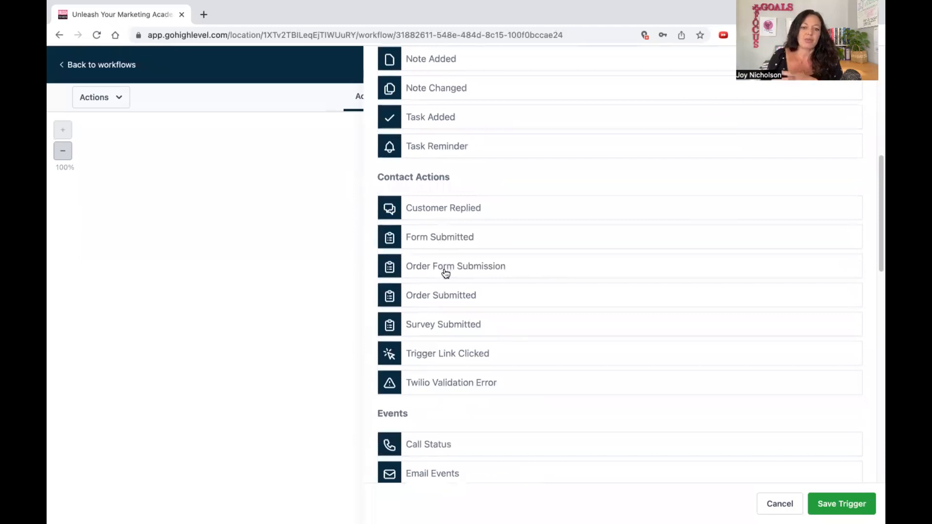
click(446, 296)
click(428, 208)
click(405, 249)
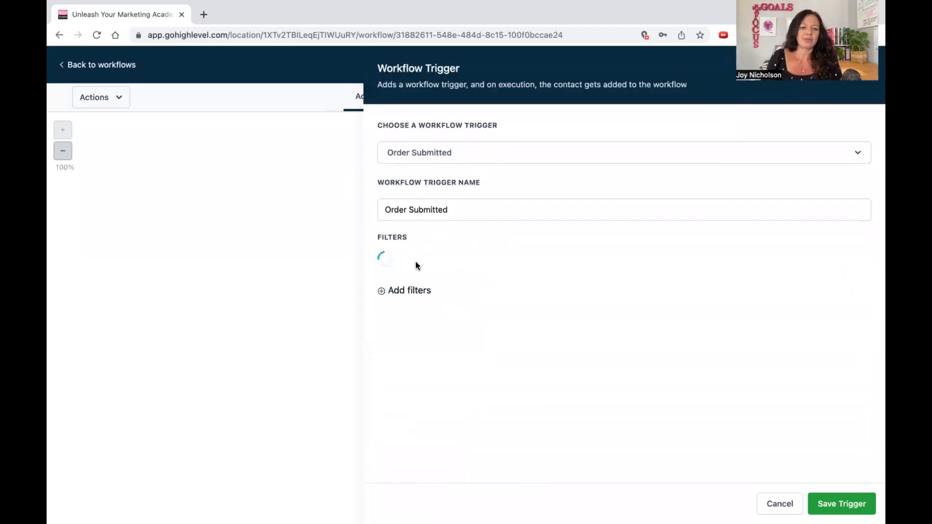
Try filtering the Order Submitted trigger with Global Product and the Is operator, and cancel the trigger.
click(439, 266)
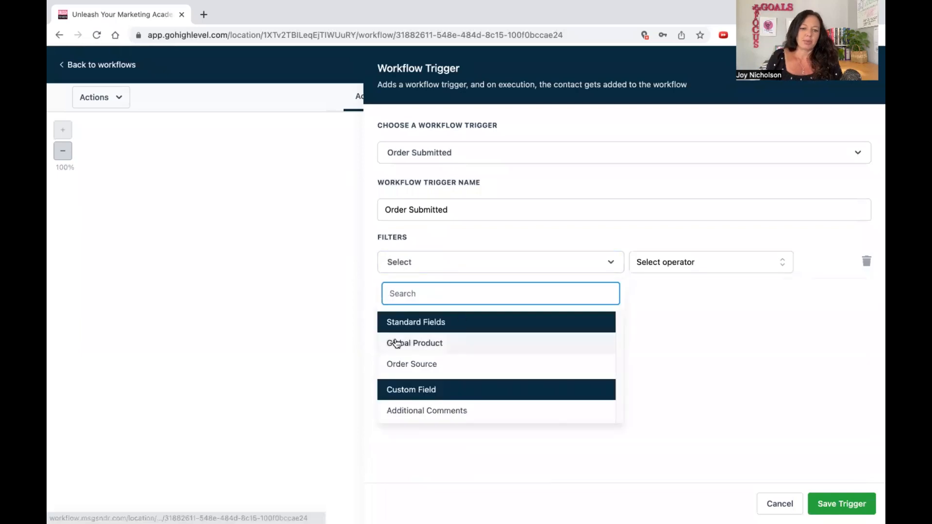
click(391, 343)
click(632, 270)
click(637, 286)
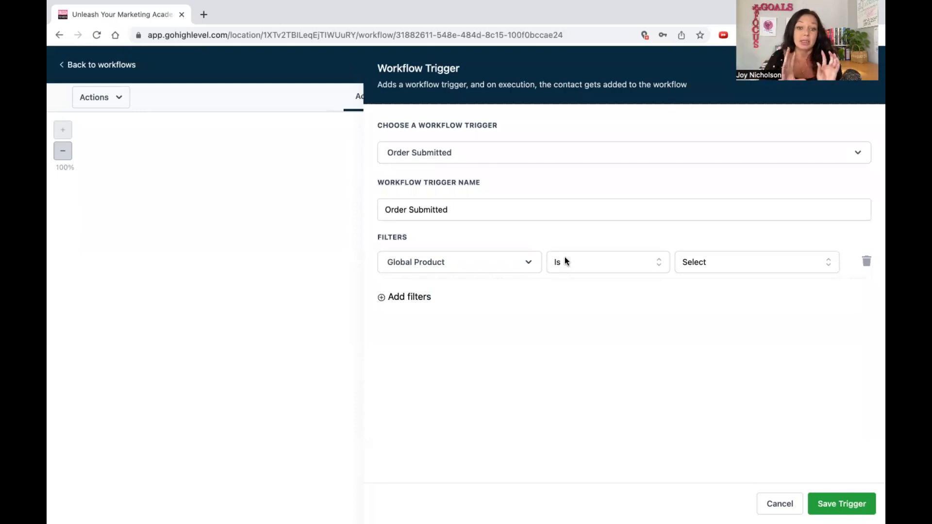
click(799, 504)
Try a Send Email action with the template set to None, look over its message options and cancel it.
click(479, 226)
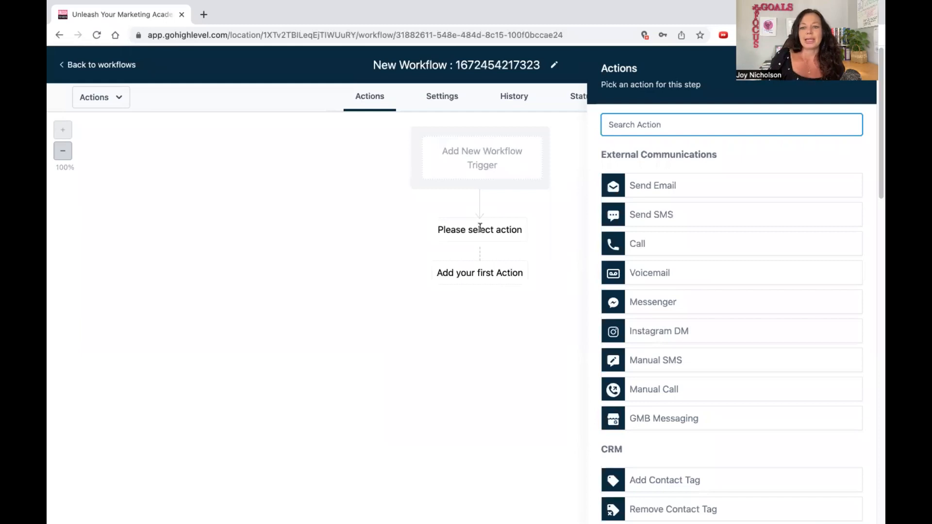
click(655, 186)
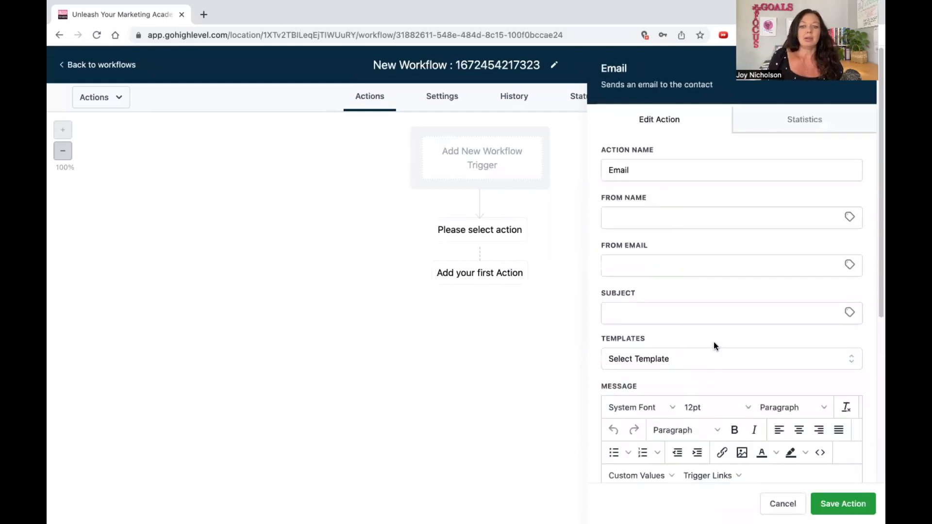
click(710, 362)
click(618, 411)
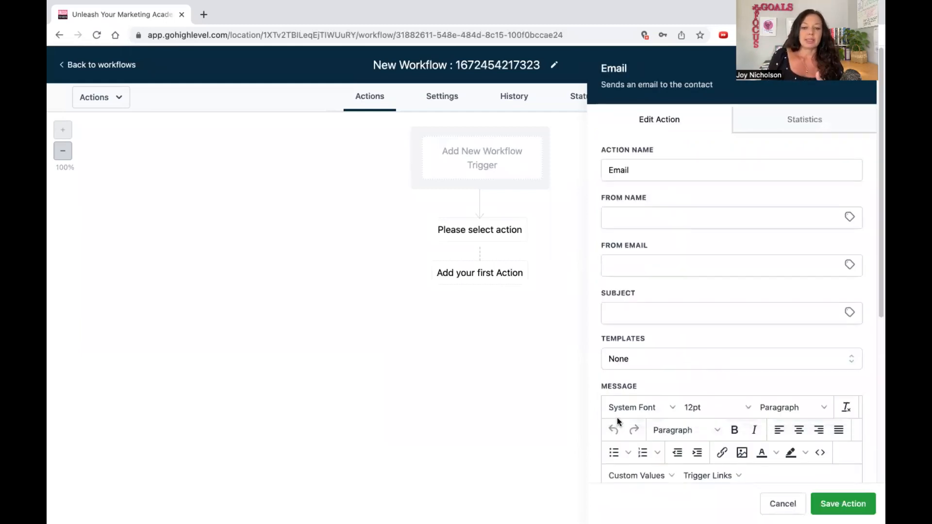
scroll(680, 313, down, 5)
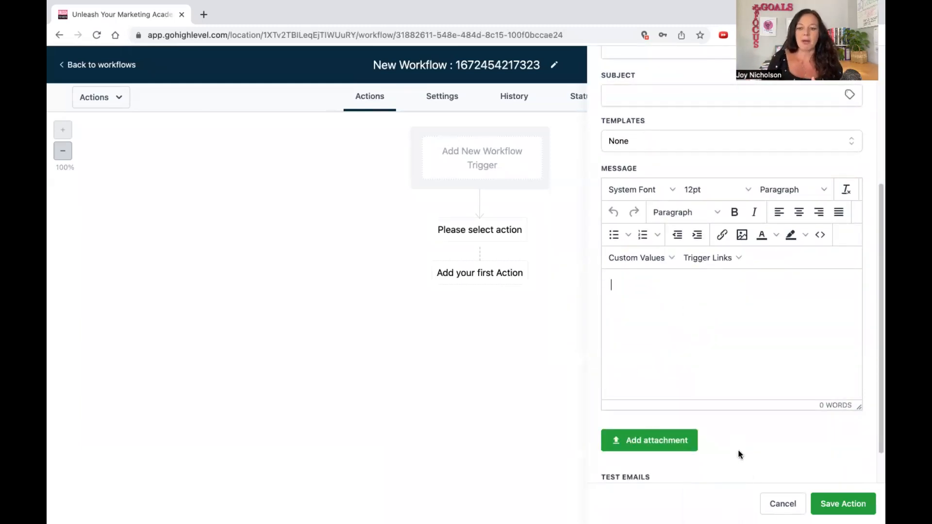
click(768, 503)
Examine the full list of workflow actions, including the CRM, membership and conditions groups, and close it.
click(480, 227)
scroll(700, 392, down, 4)
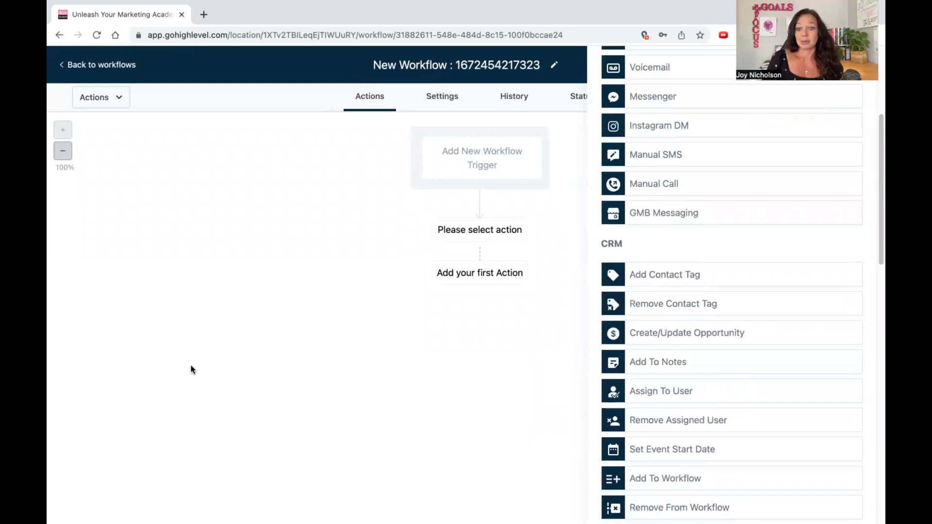
scroll(801, 335, down, 7)
scroll(762, 354, down, 8)
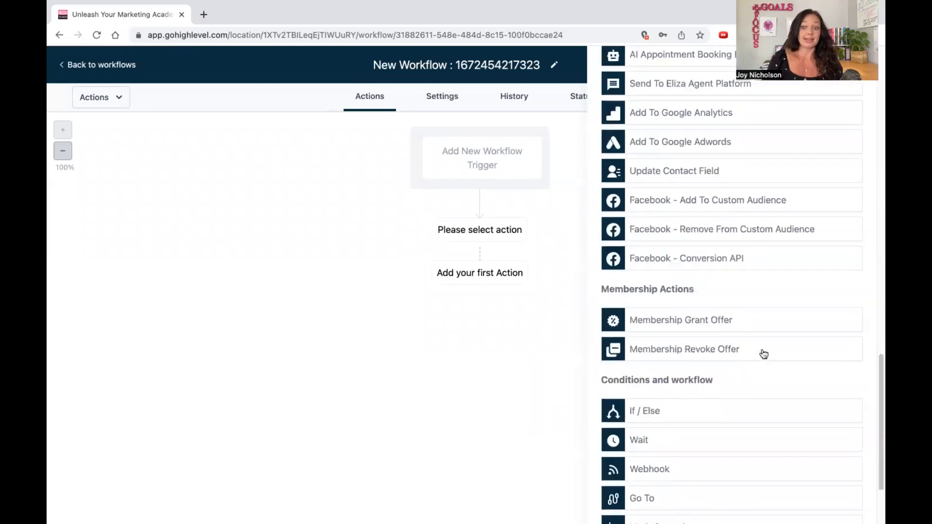
scroll(752, 305, down, 1)
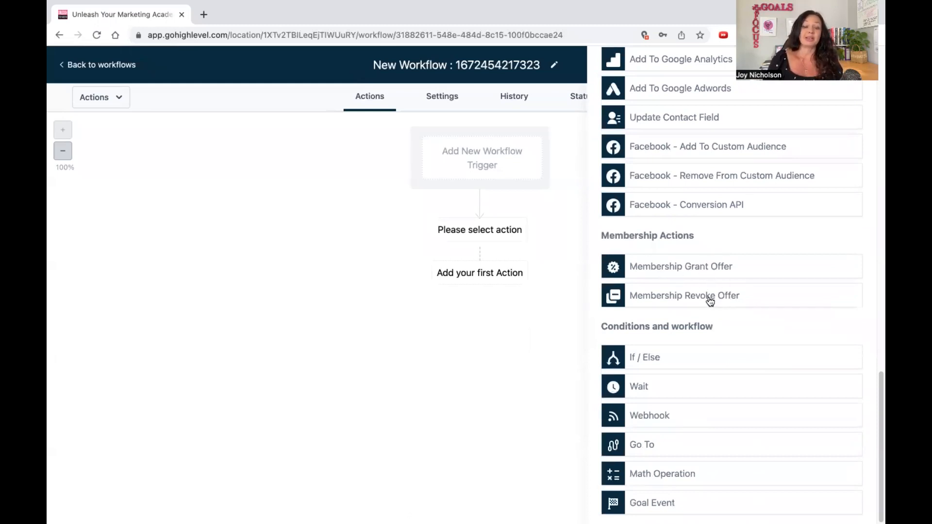
scroll(710, 300, up, 18)
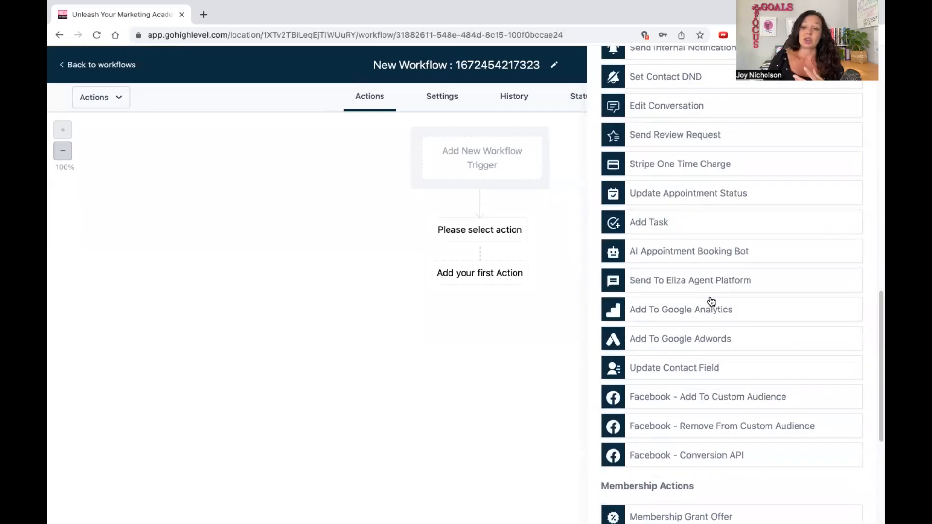
scroll(716, 315, up, 1)
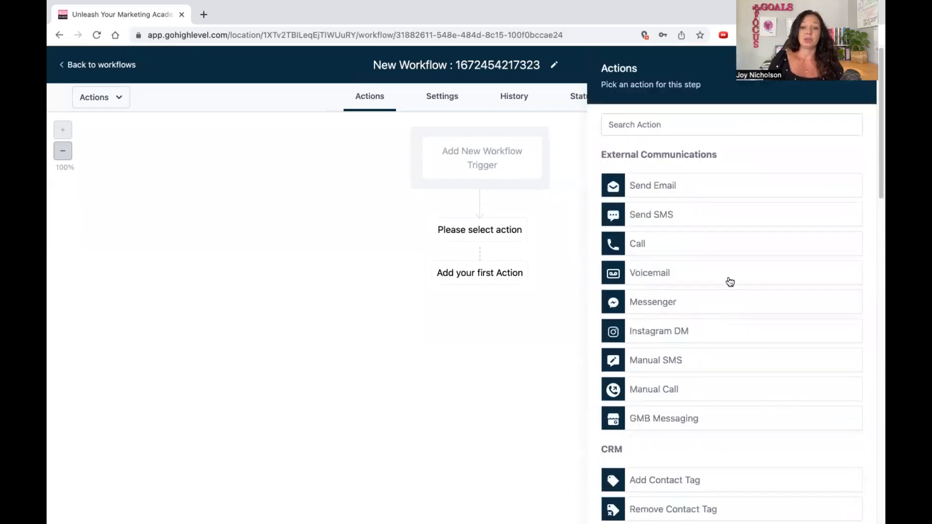
click(868, 72)
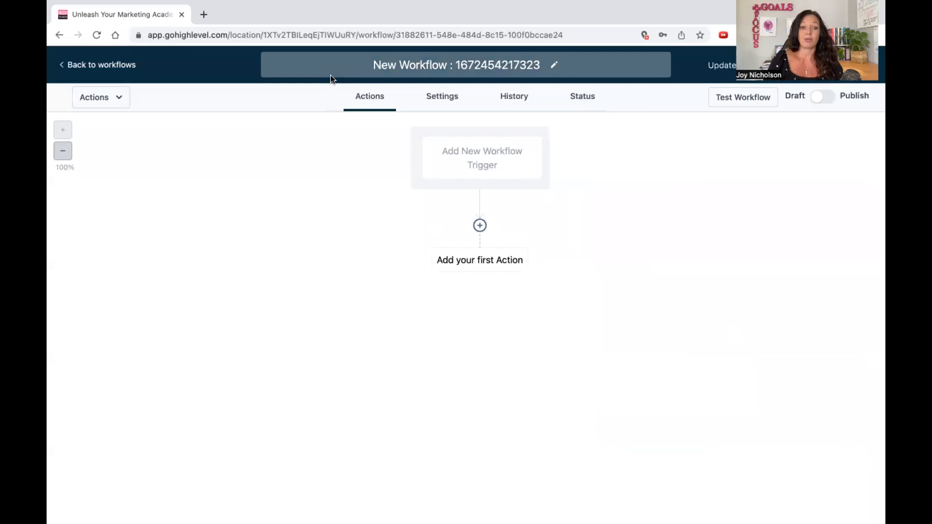
Leave the workflow editor, open the funnels under Sites and start a new funnel from the template library.
click(108, 68)
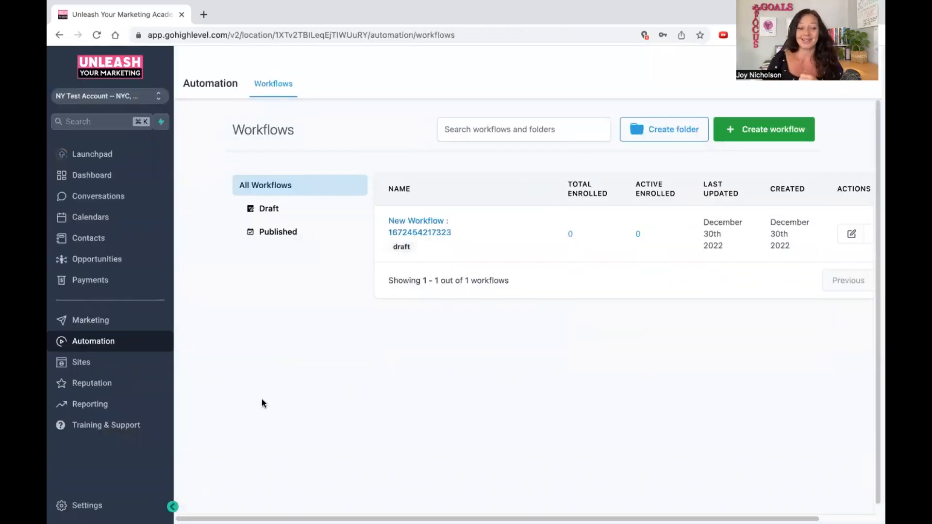
click(102, 367)
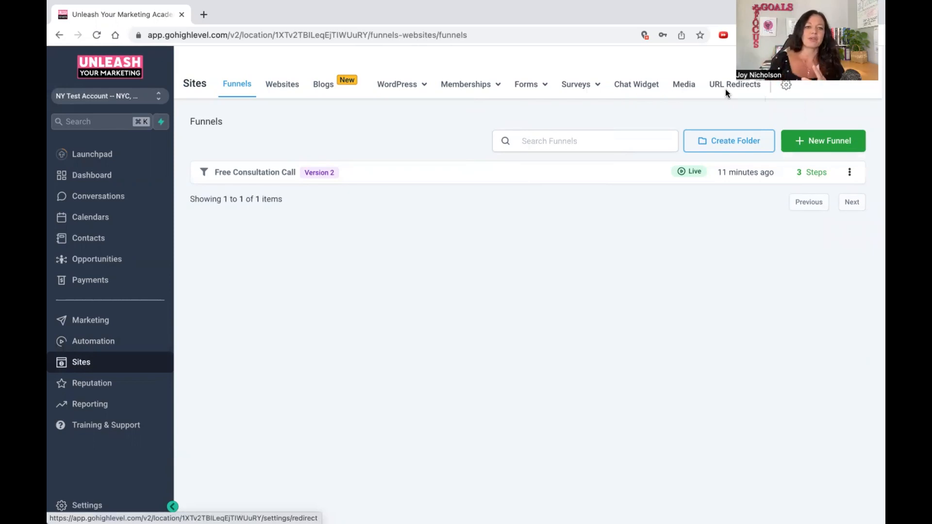
click(816, 140)
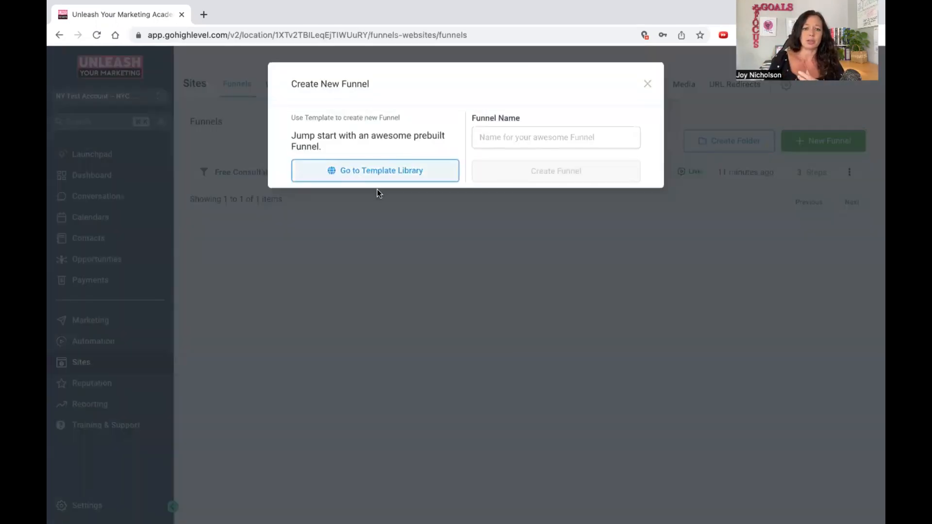
click(371, 179)
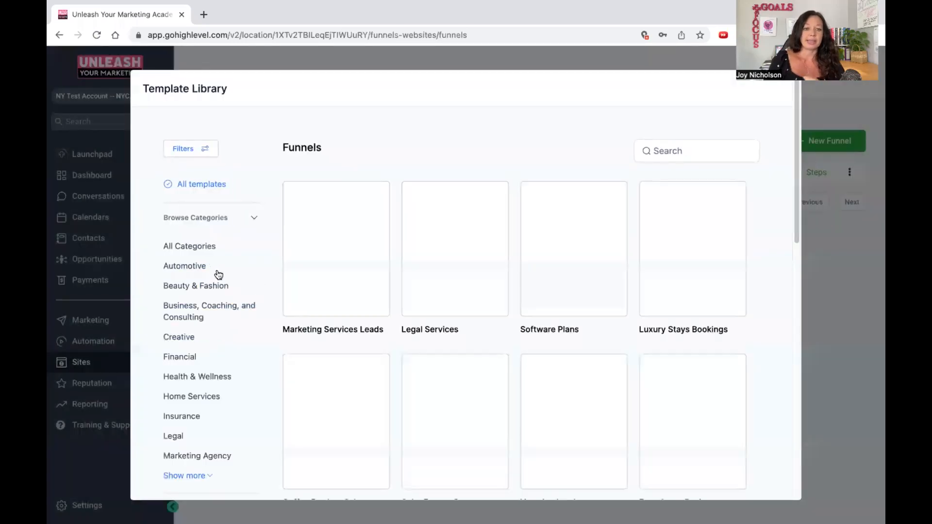
Browse the funnel templates, load more of them and choose the Tropical Hideaways Bookings template.
scroll(657, 364, down, 5)
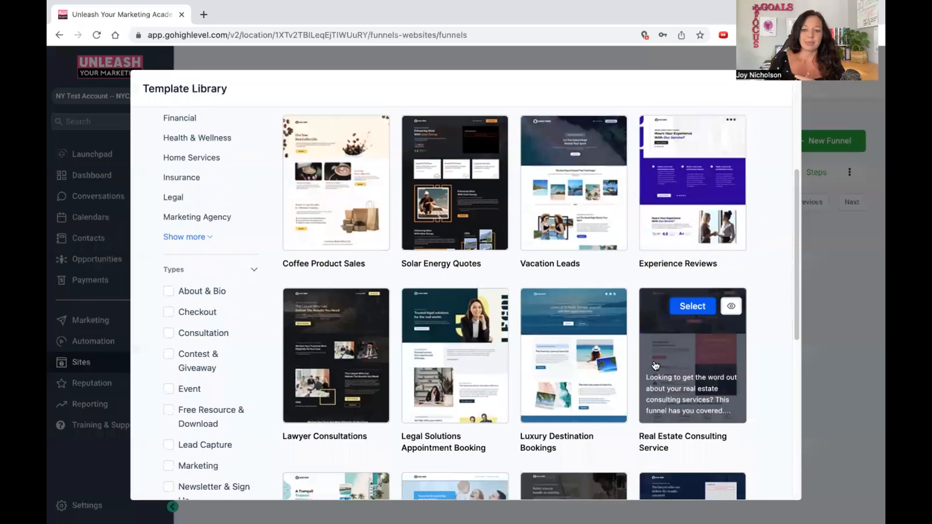
scroll(655, 366, down, 4)
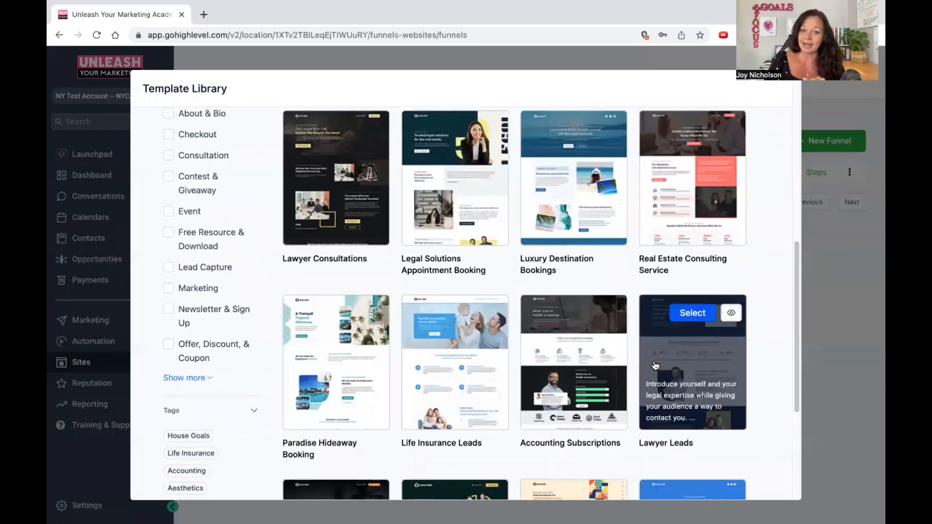
scroll(656, 365, down, 4)
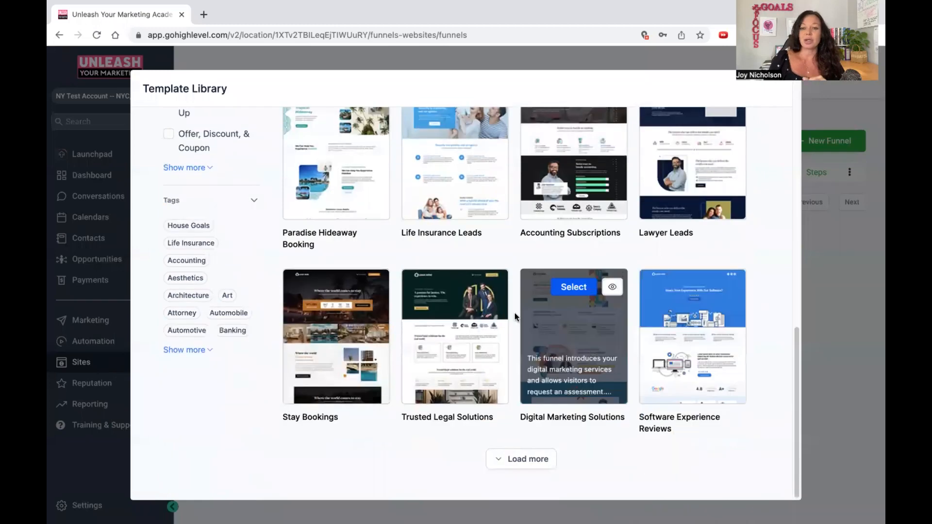
click(528, 459)
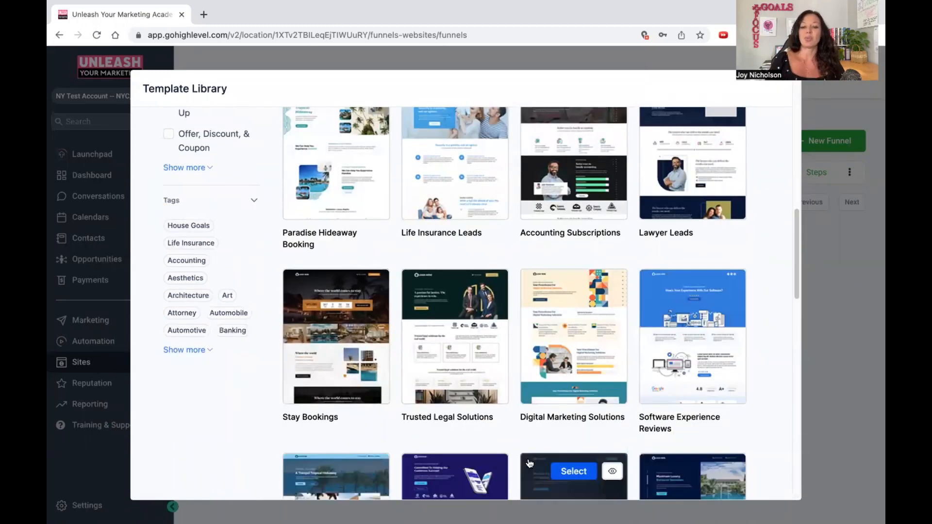
scroll(529, 463, down, 5)
scroll(279, 231, down, 2)
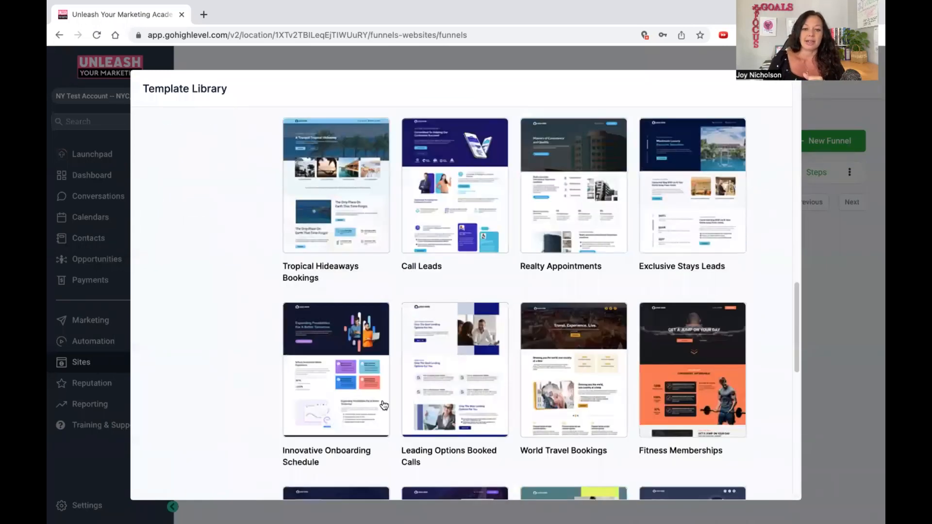
click(338, 213)
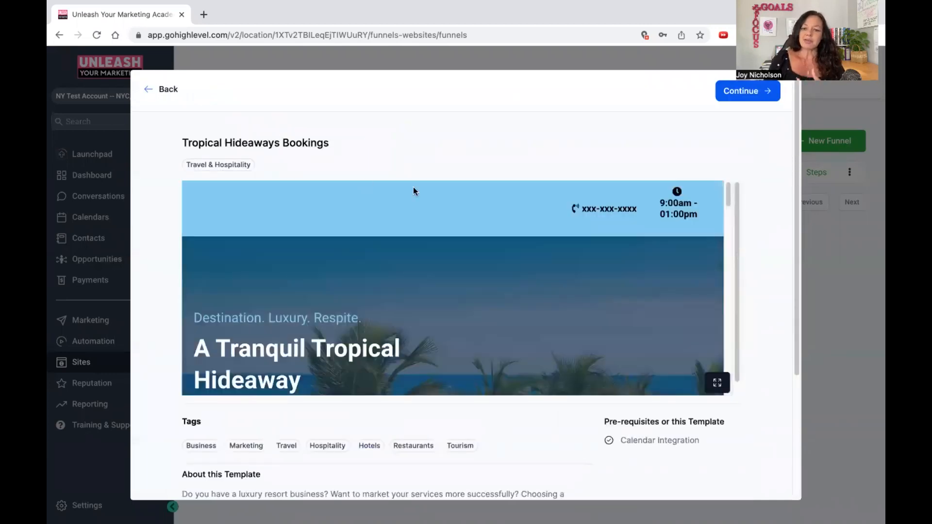
Review the template's preview and description, agree to the image-rights terms and get the template.
scroll(476, 267, down, 5)
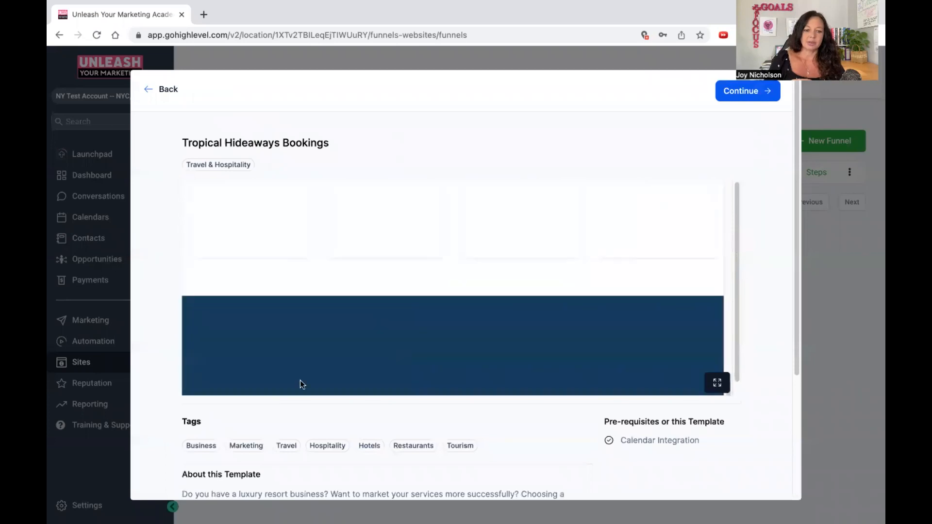
scroll(519, 309, down, 3)
scroll(359, 335, down, 1)
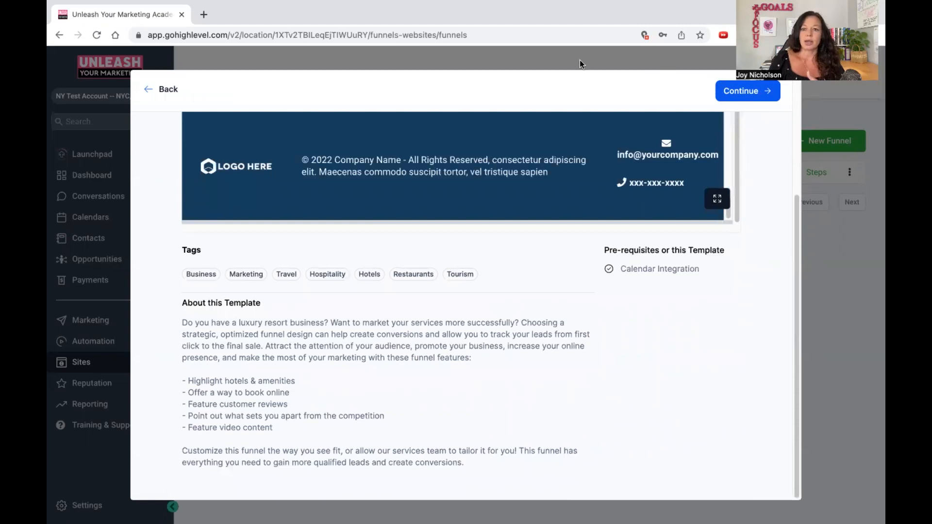
click(724, 92)
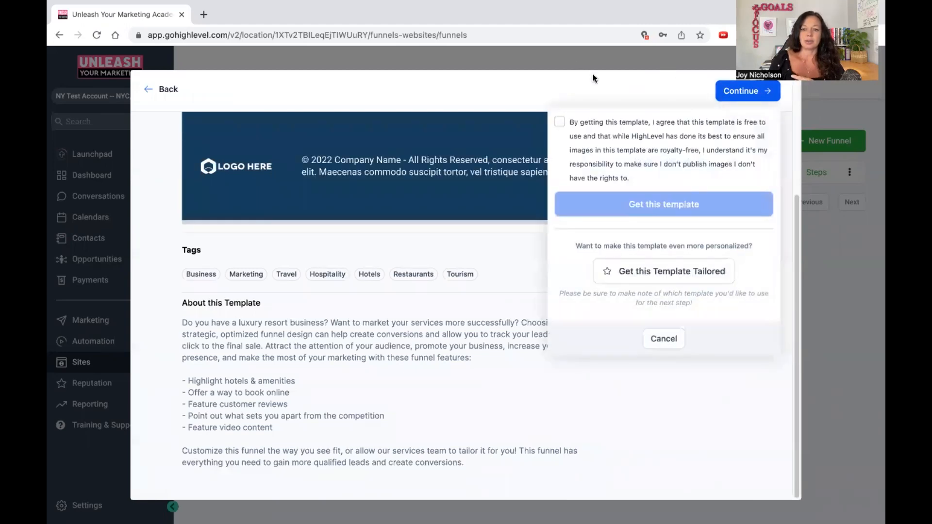
click(560, 122)
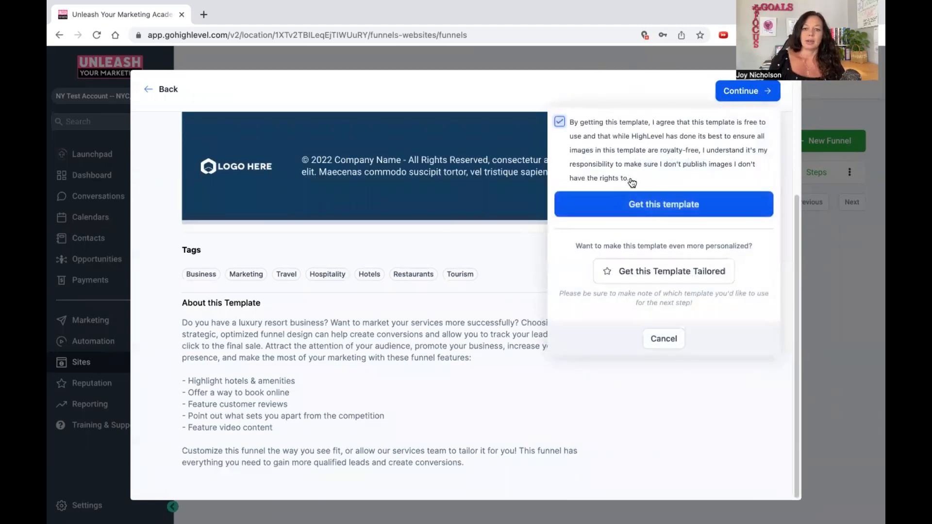
click(647, 205)
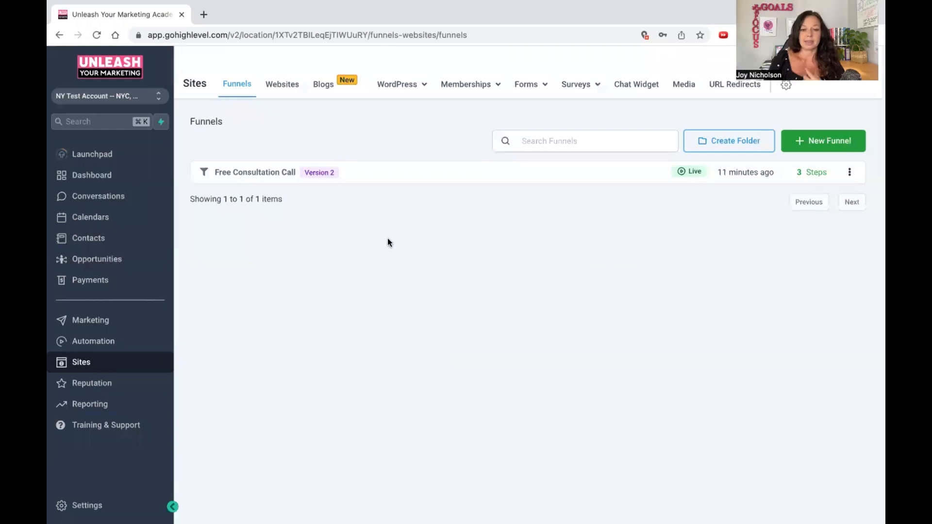
Reload the funnel list and open the page of the newly added Tropical Hideaways funnel in the page builder.
click(267, 33)
key(Return)
click(228, 172)
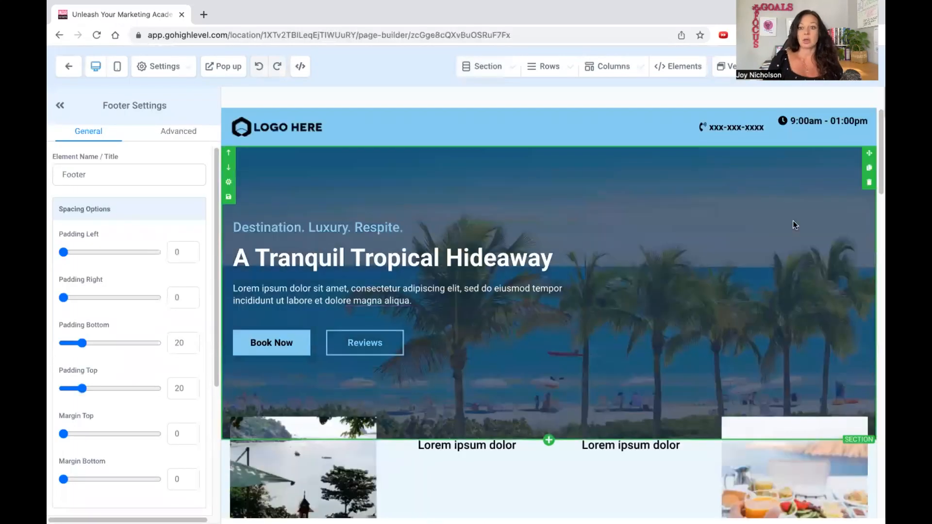
Look over the landing page's hero section, image row and headline settings, and exit the page builder.
click(793, 221)
scroll(793, 223, down, 4)
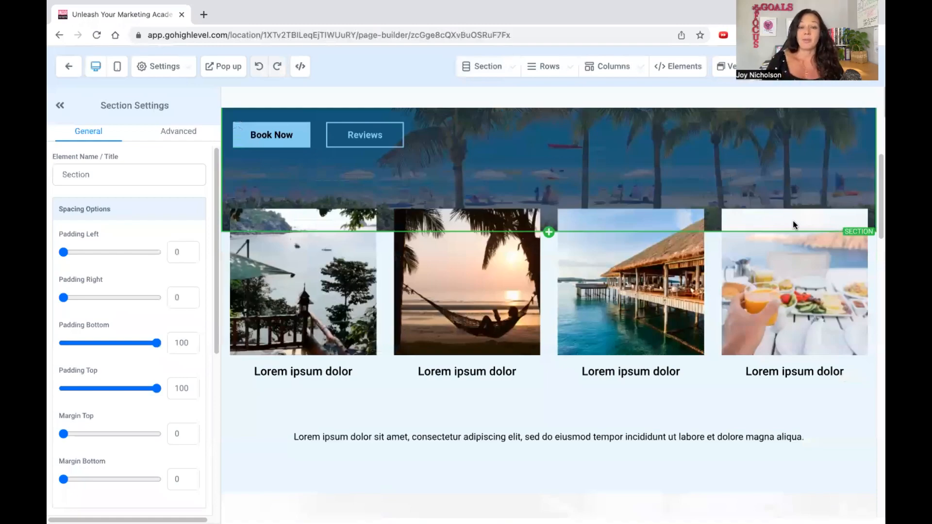
scroll(707, 316, down, 8)
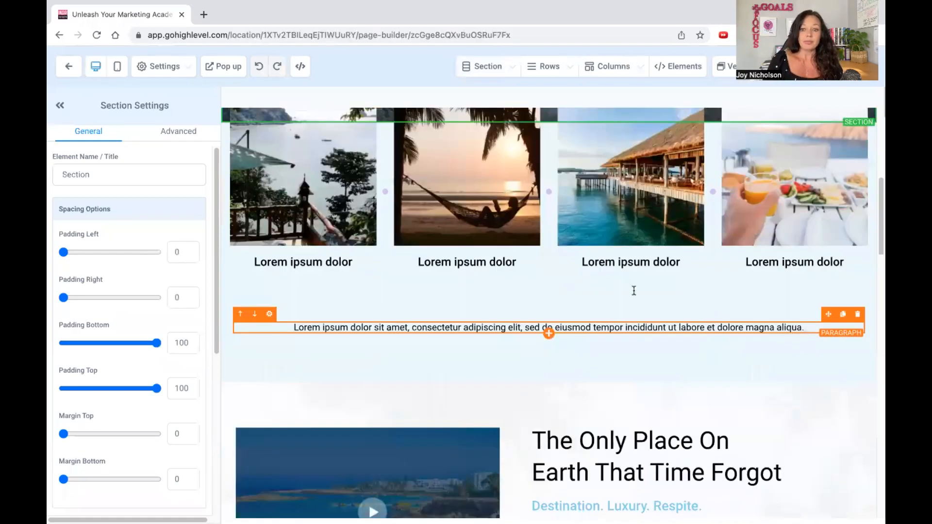
click(633, 290)
click(626, 254)
click(620, 199)
scroll(640, 235, up, 12)
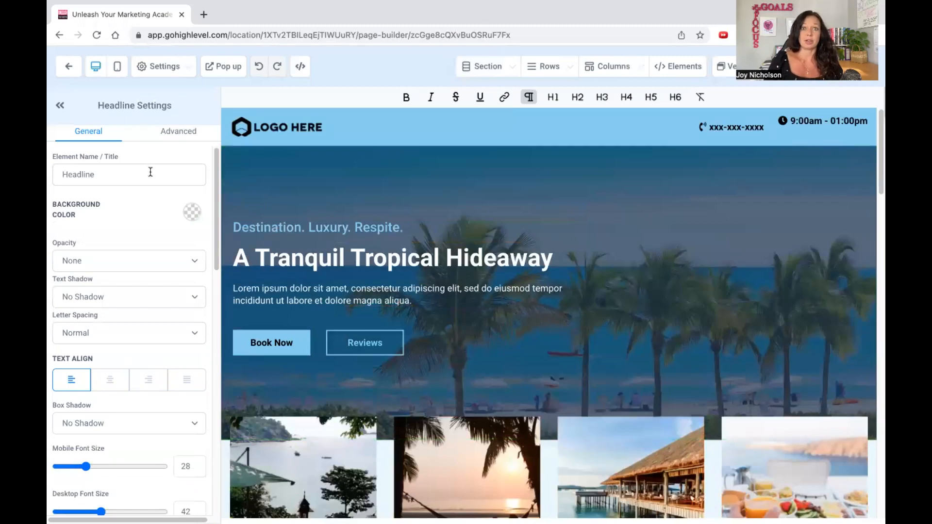
click(69, 66)
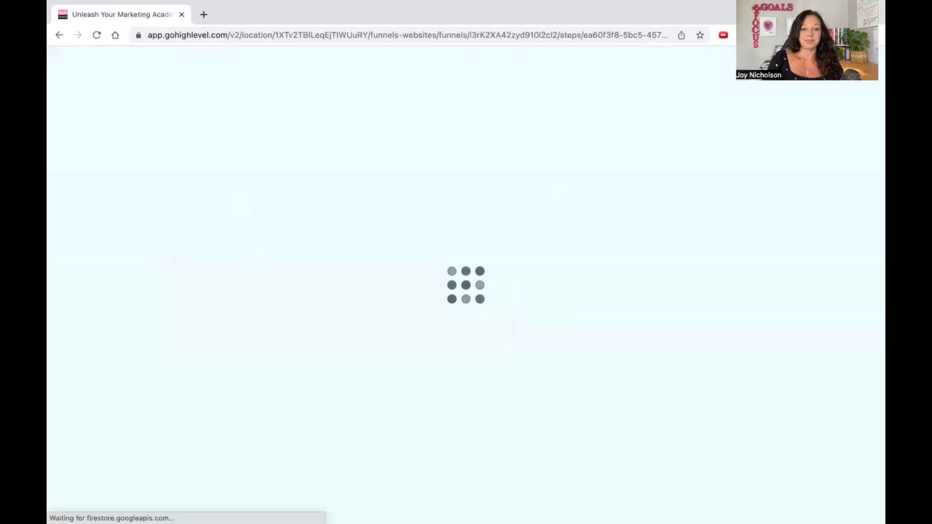
Look over the Reputation overview and the conversion, appointment and call reports.
click(92, 384)
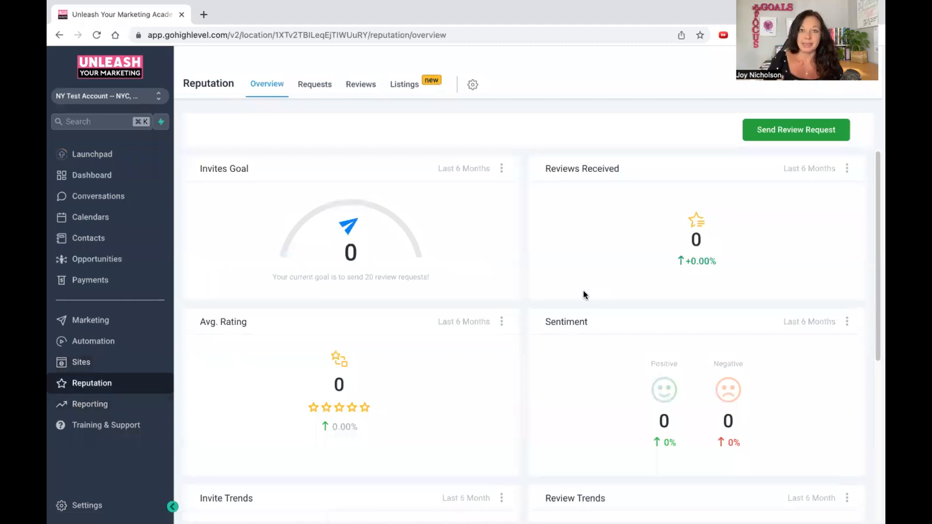
scroll(583, 290, down, 5)
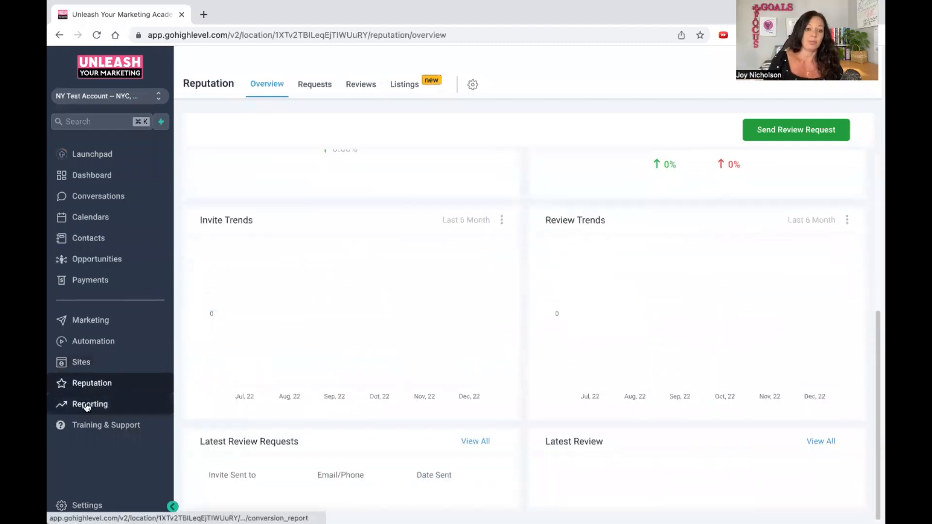
click(162, 412)
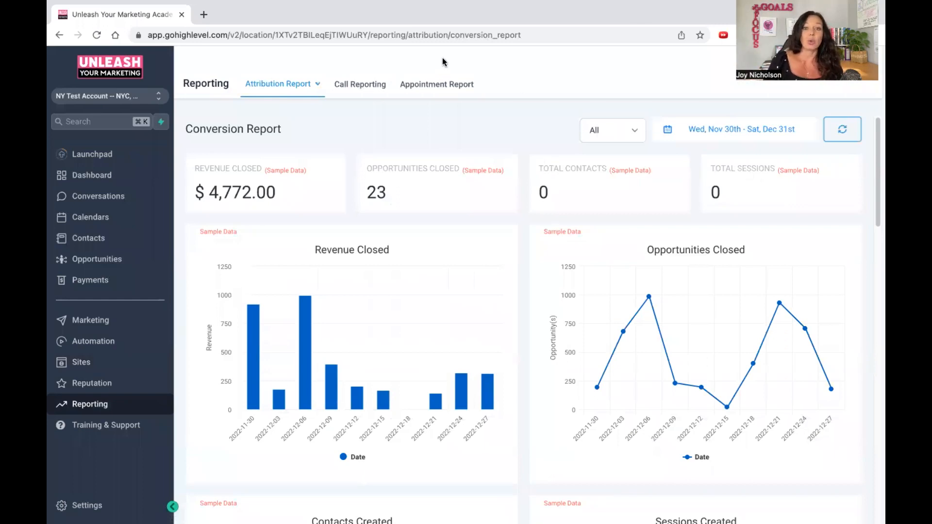
click(430, 88)
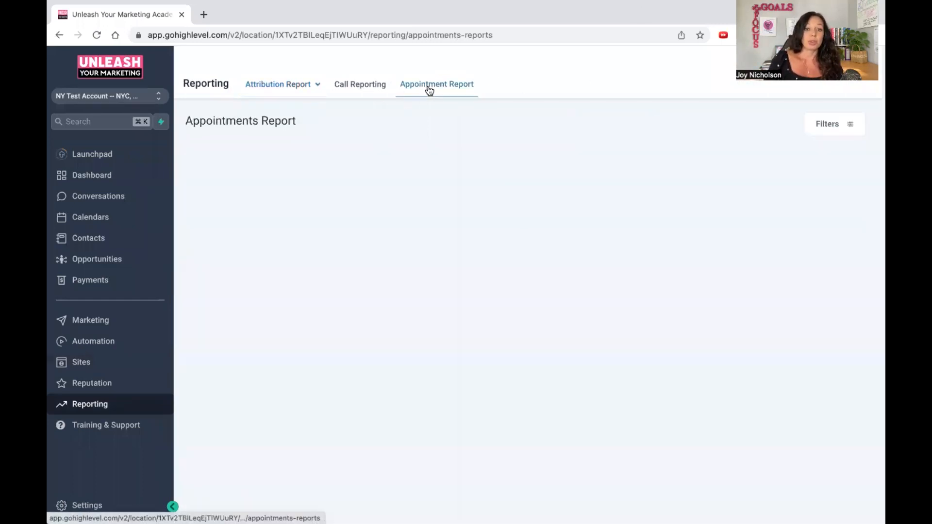
click(363, 88)
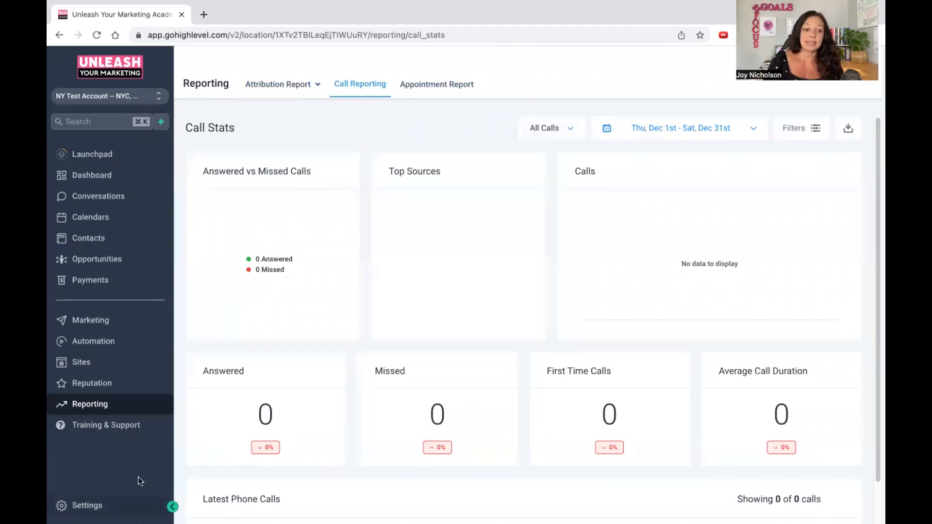
click(278, 85)
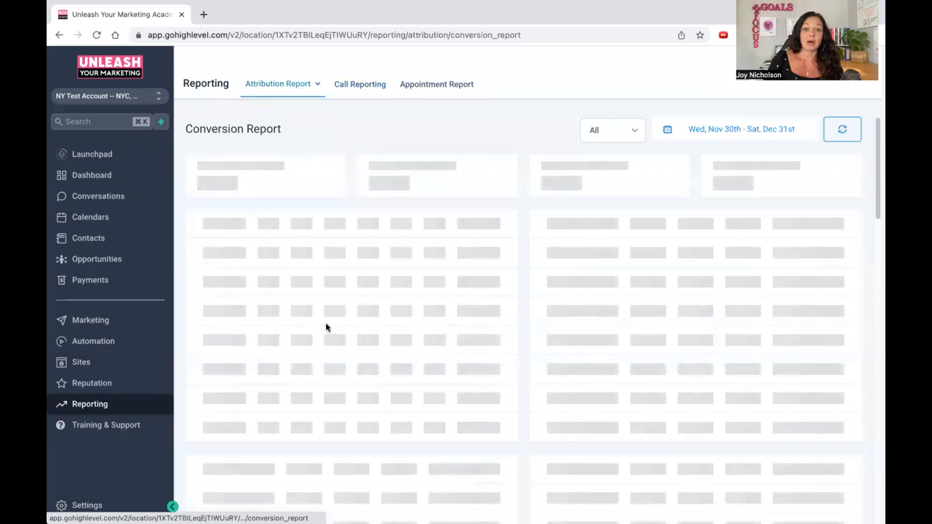
Examine the Training & Support portal, including its support options and the training topics from Quick Start to Social Planner.
click(88, 425)
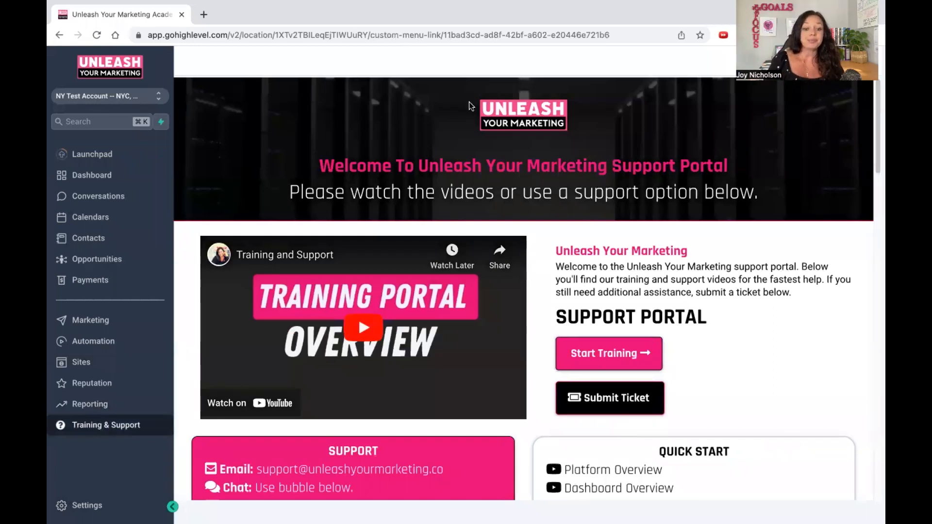
scroll(636, 301, down, 9)
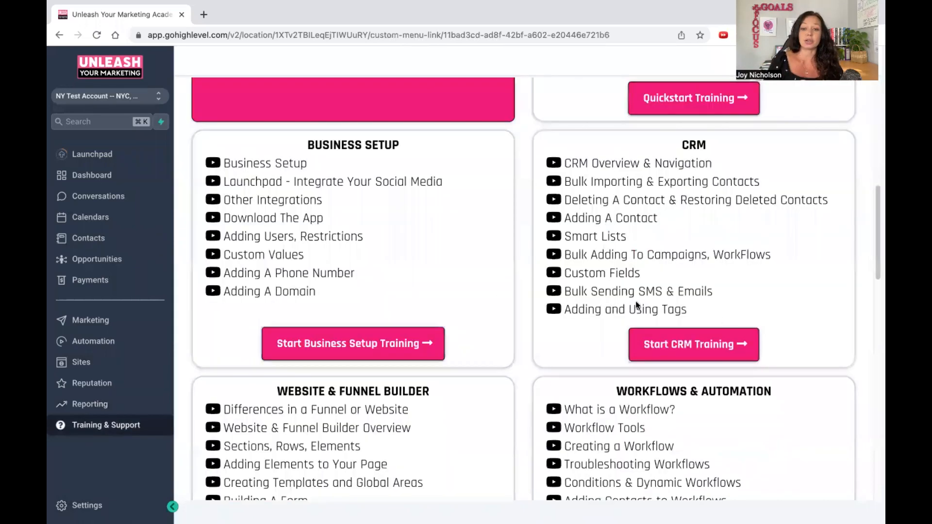
scroll(767, 349, up, 2)
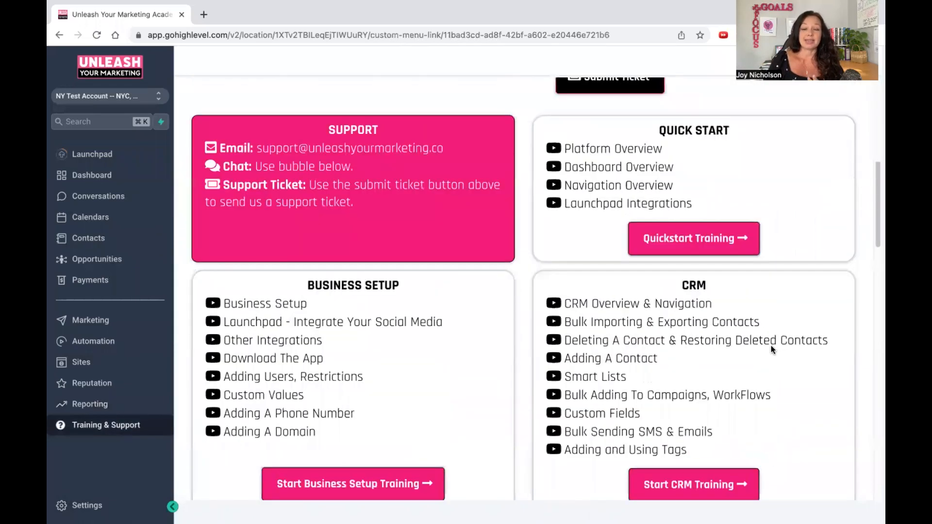
scroll(772, 348, up, 5)
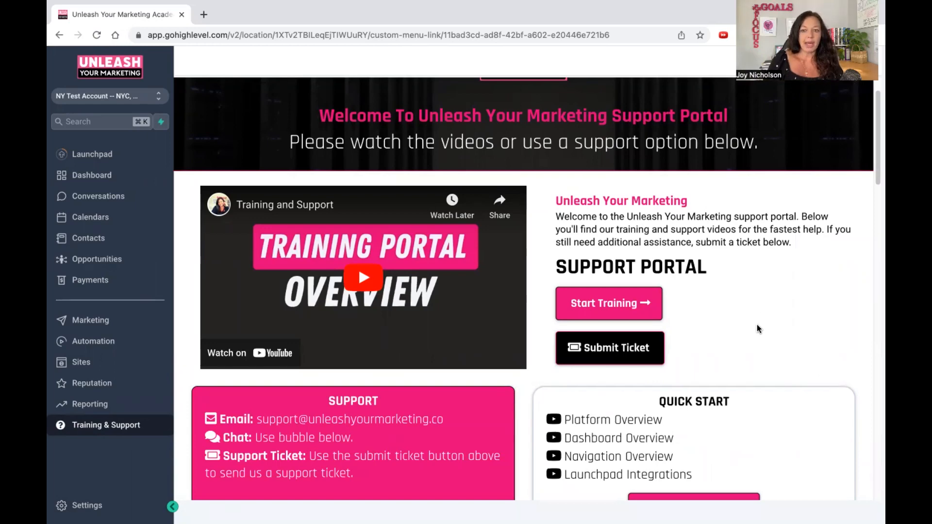
scroll(759, 329, down, 3)
scroll(757, 325, down, 10)
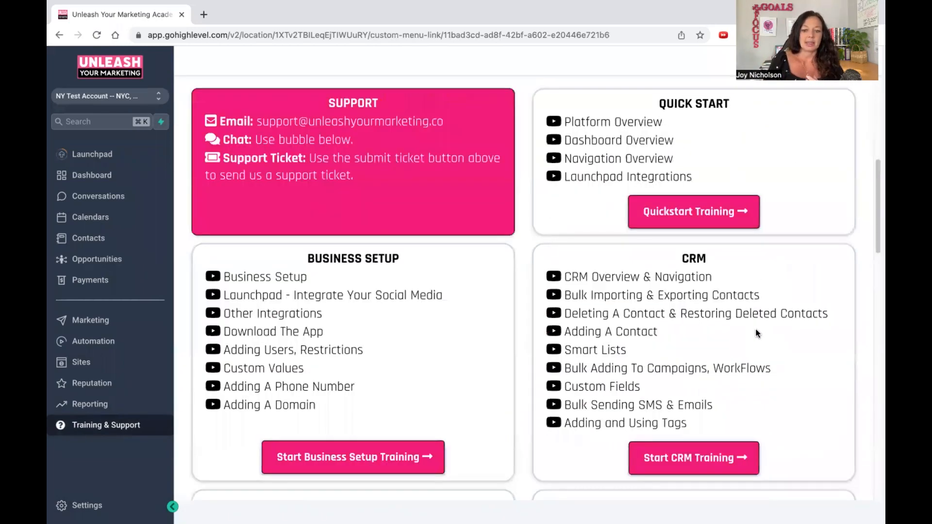
scroll(752, 358, down, 10)
scroll(751, 363, down, 5)
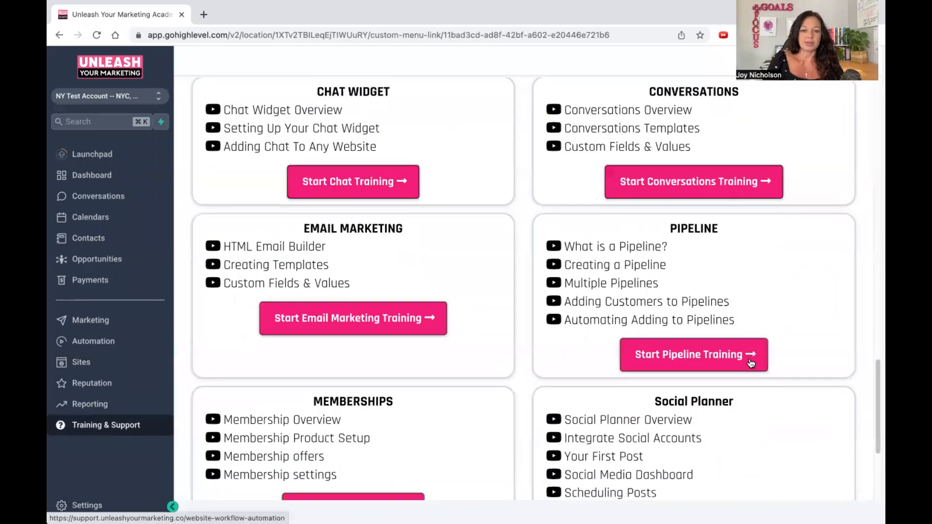
scroll(750, 365, up, 20)
scroll(750, 365, up, 5)
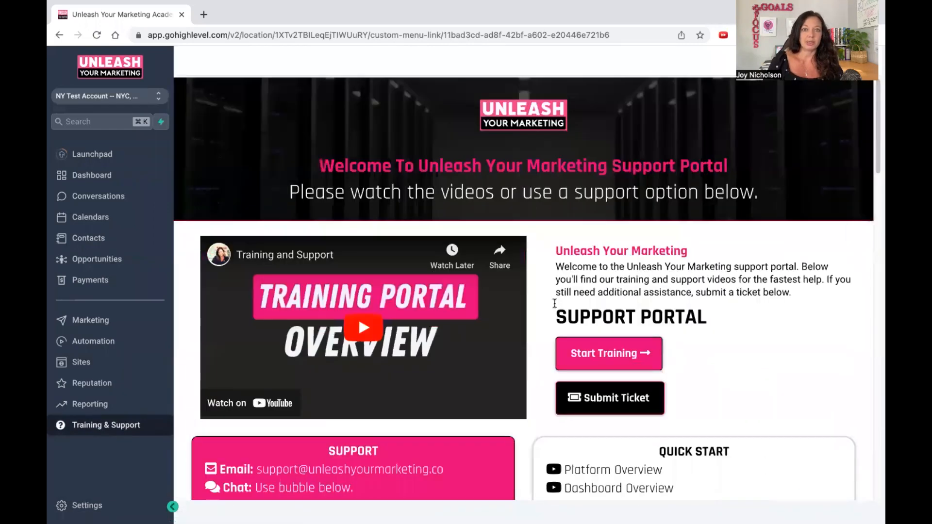